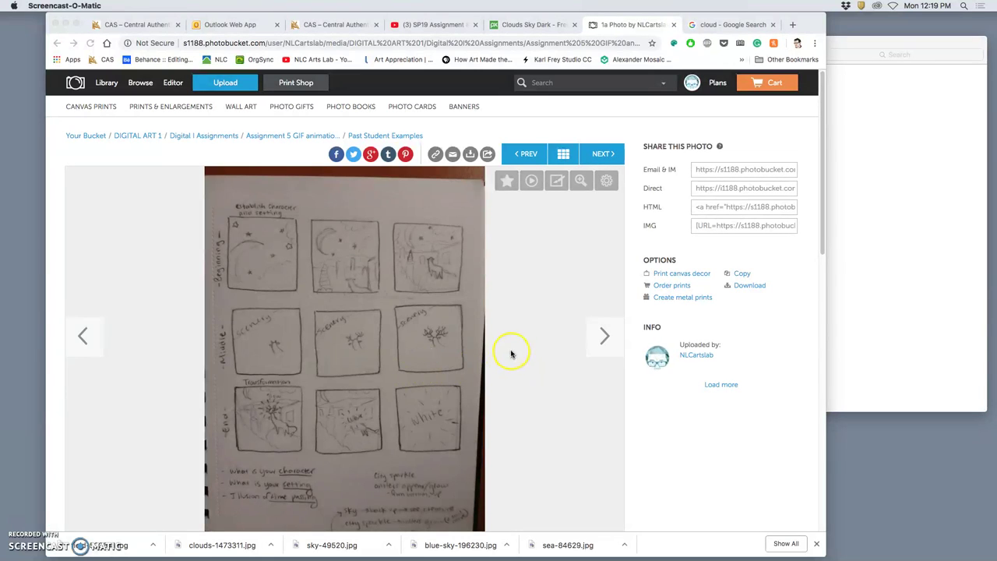
Advance from photo 1a to example 1b, the grid of antlered-cat frames.
left_click(601, 339)
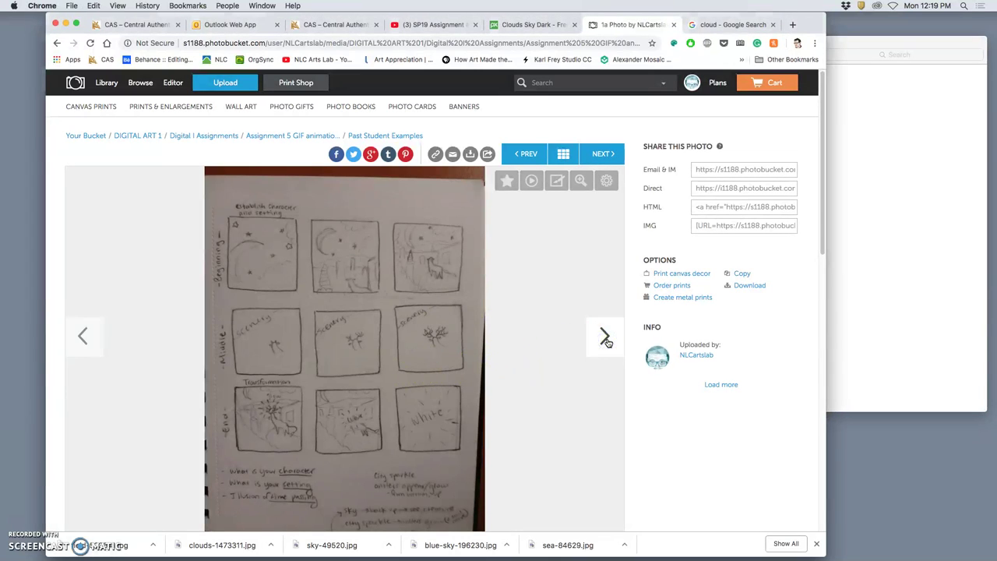
left_click(605, 338)
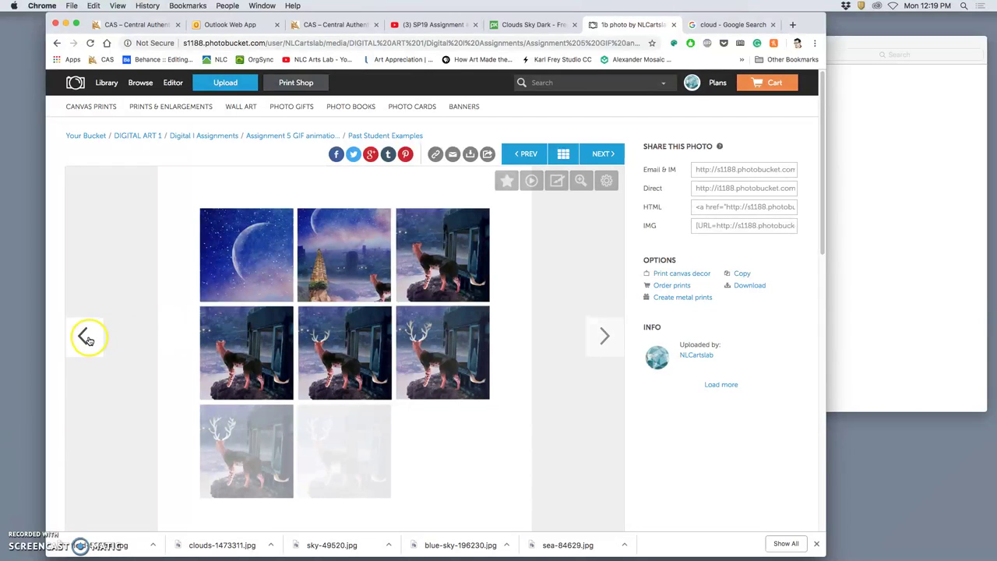
Watch the 1c moon-and-deer animation, then advance toward the 2a pencil storyboard.
left_click(604, 336)
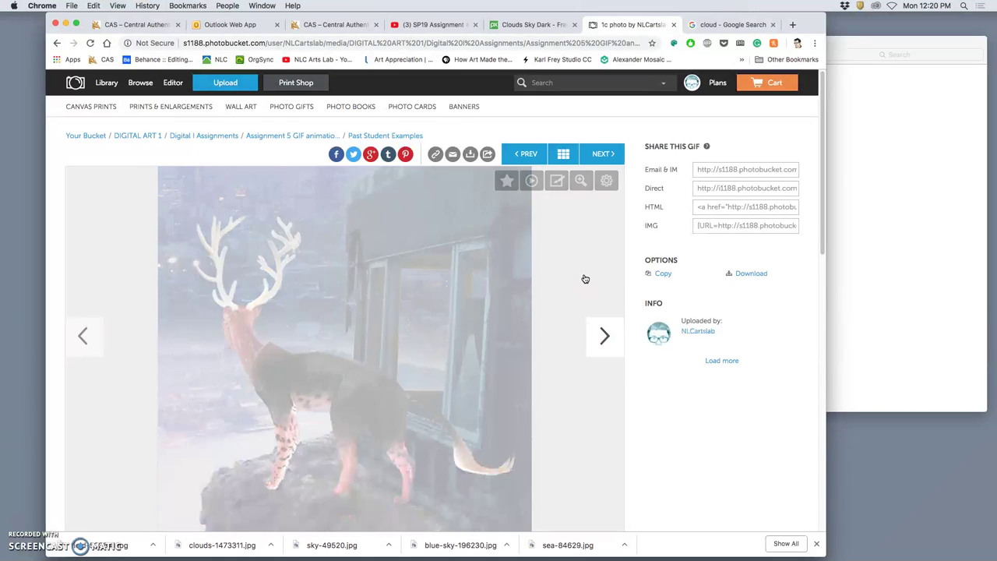
left_click(593, 292)
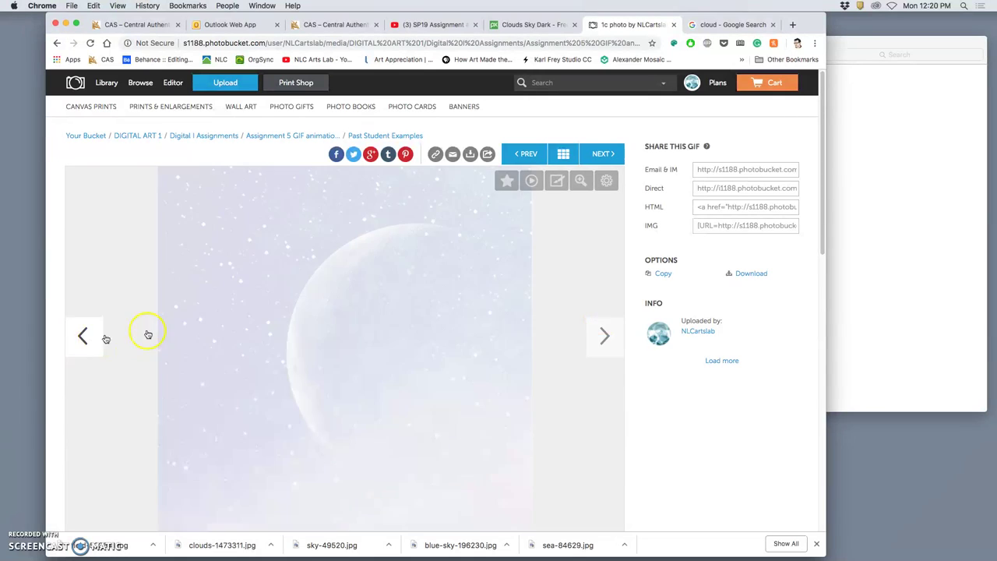
left_click(603, 336)
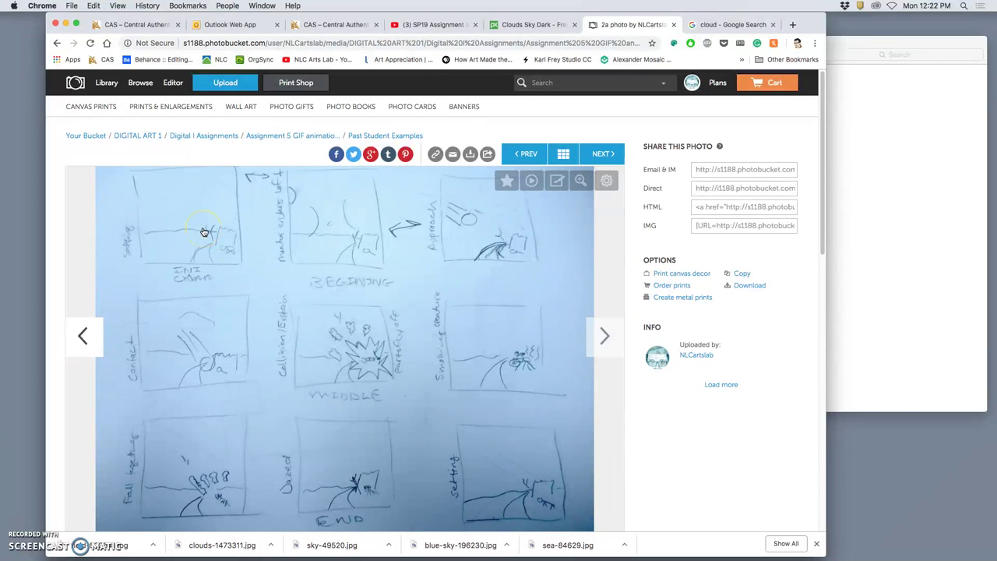
Page through the 2b collage and 2c starry-desert animation to the 3a sketchbook storyboard.
left_click(604, 335)
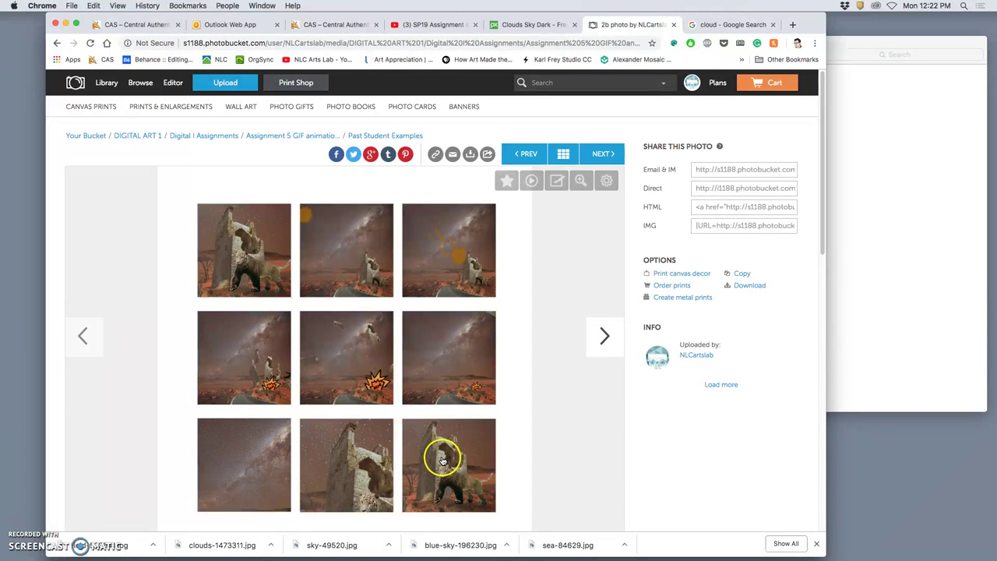
left_click(605, 335)
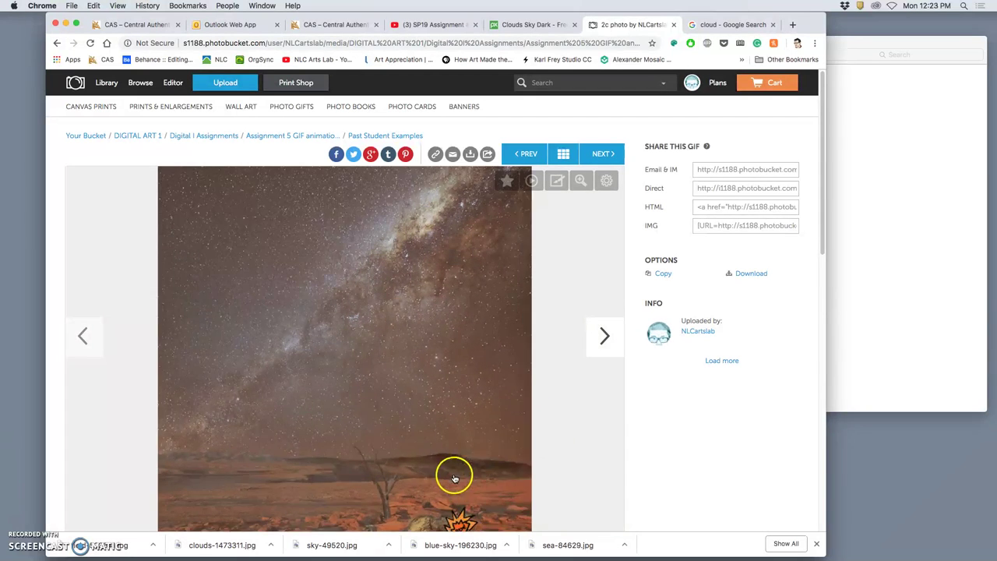
left_click(604, 336)
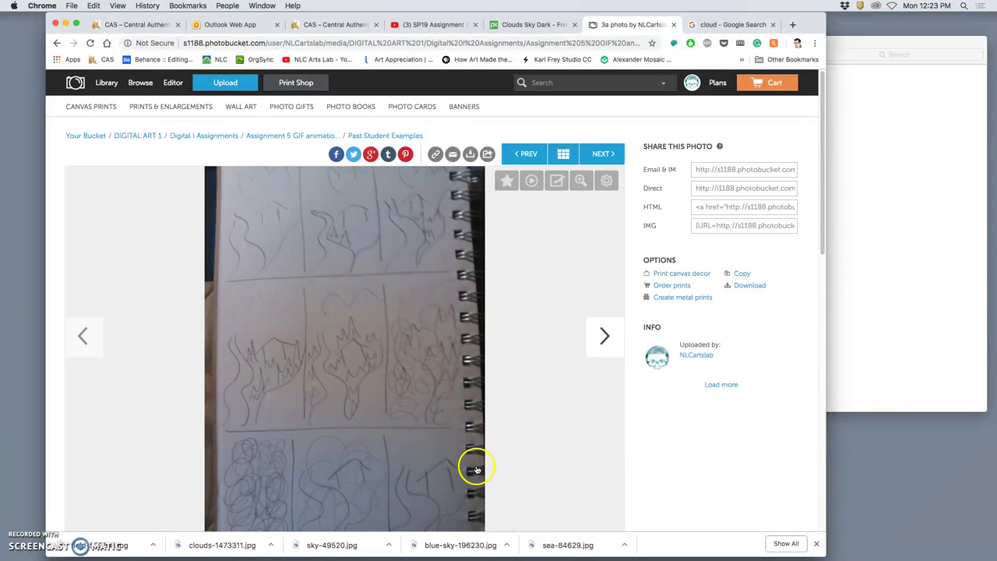
Page through the 3b jungle-fire grid and 3c animation to the 4a ink sketch grid.
left_click(603, 335)
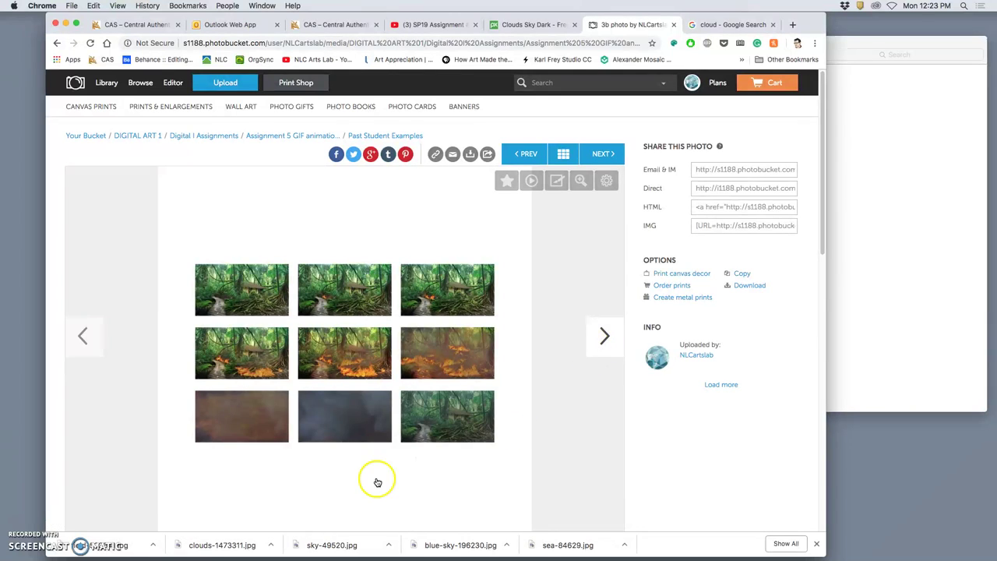
left_click(604, 337)
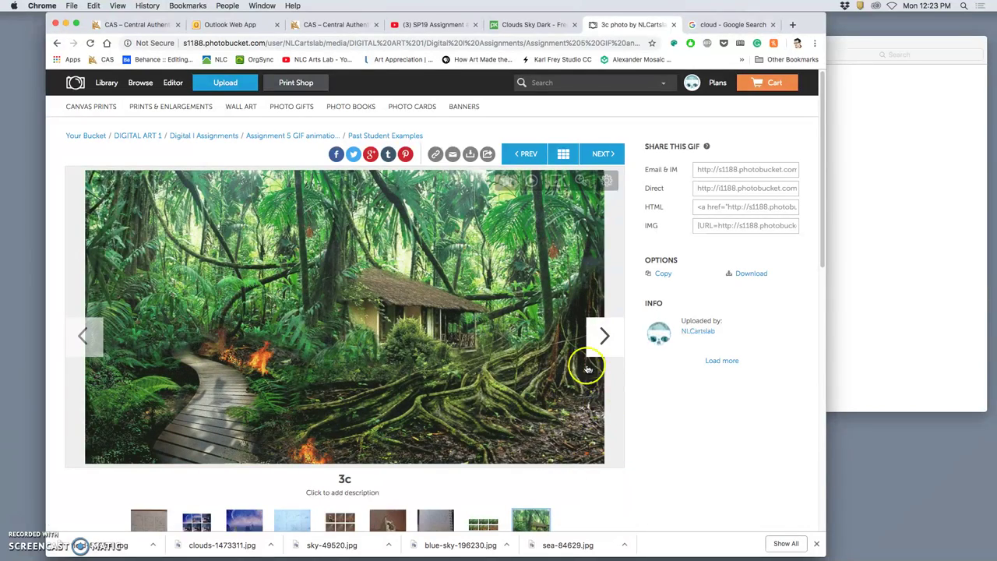
left_click(602, 338)
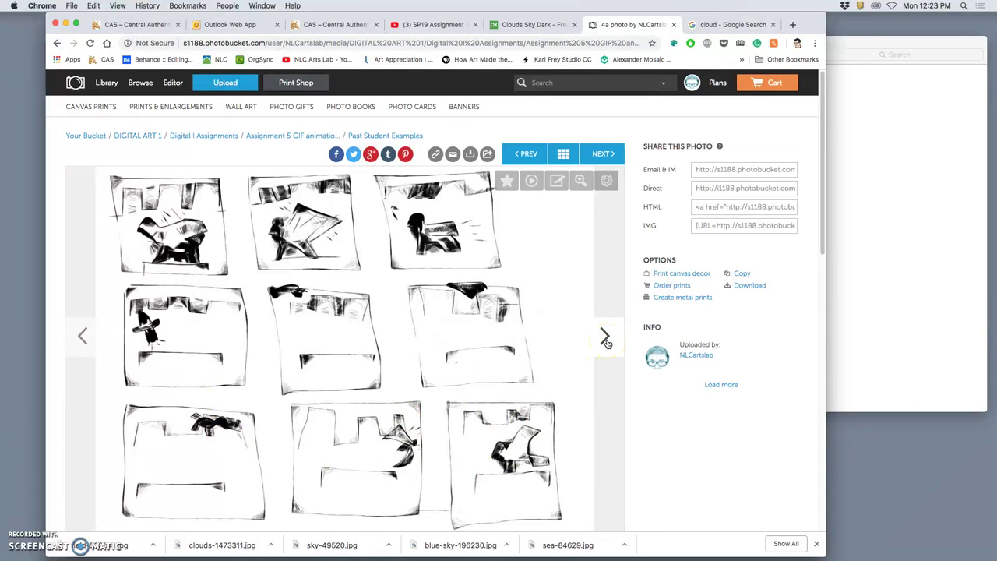
Page through the 4b castle grid, 4c animation, 5a and 5b to the 5c beach animation.
left_click(605, 338)
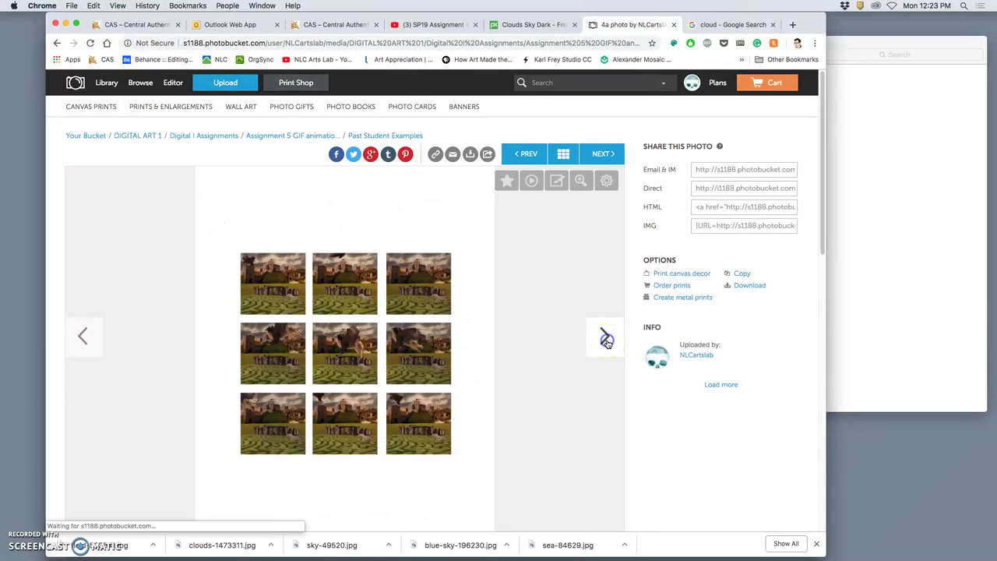
left_click(605, 340)
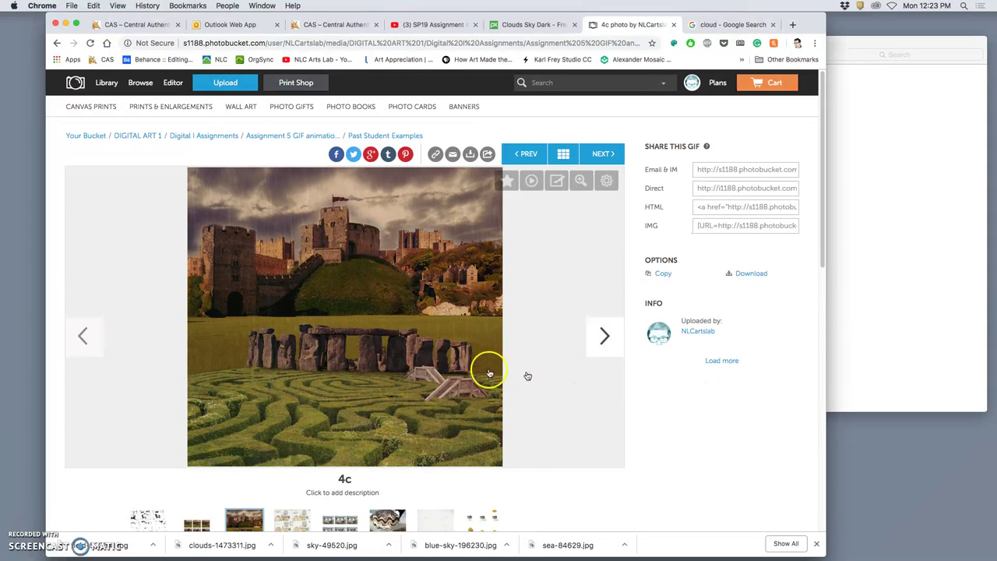
left_click(512, 405)
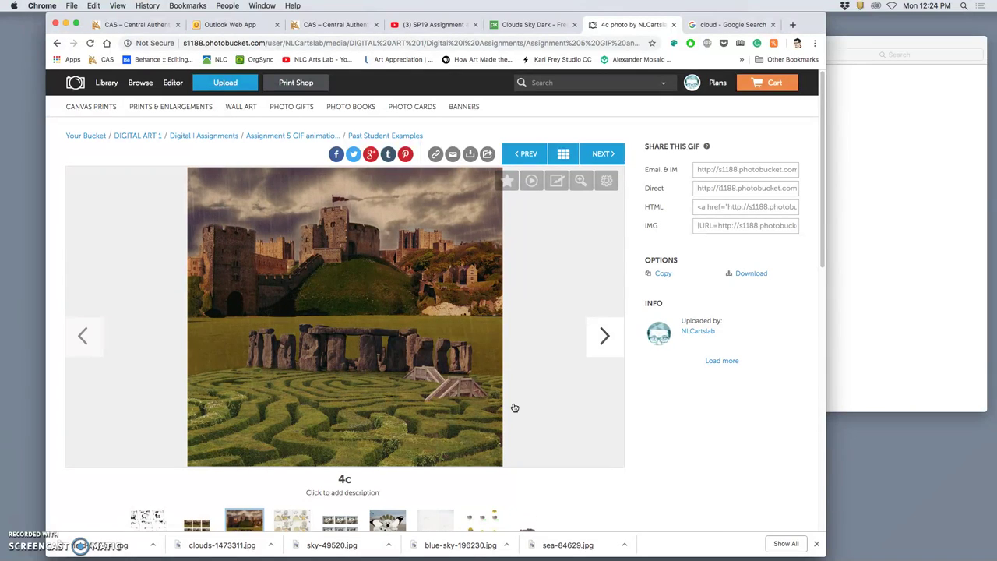
left_click(512, 399)
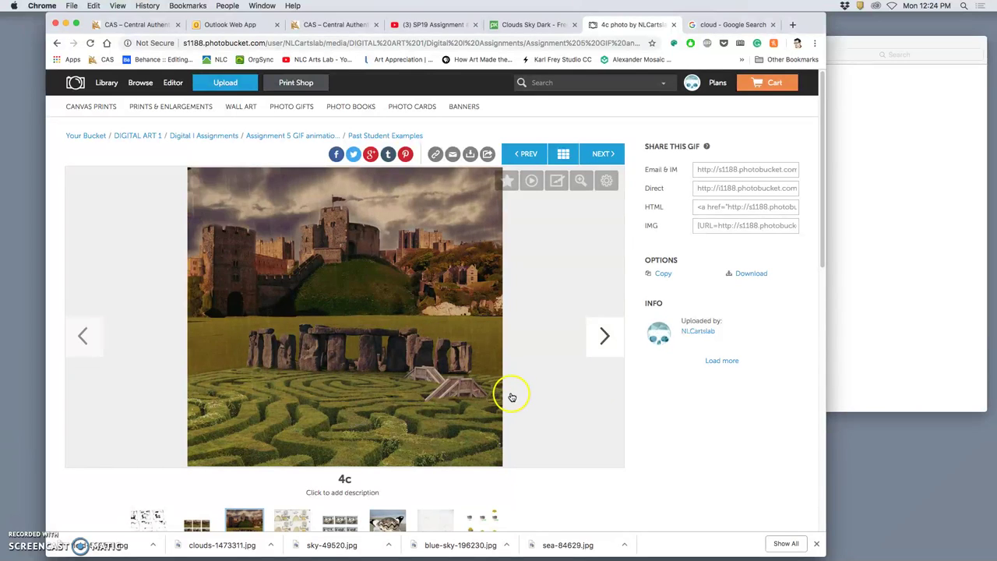
left_click(605, 337)
left_click(605, 337)
left_click(605, 338)
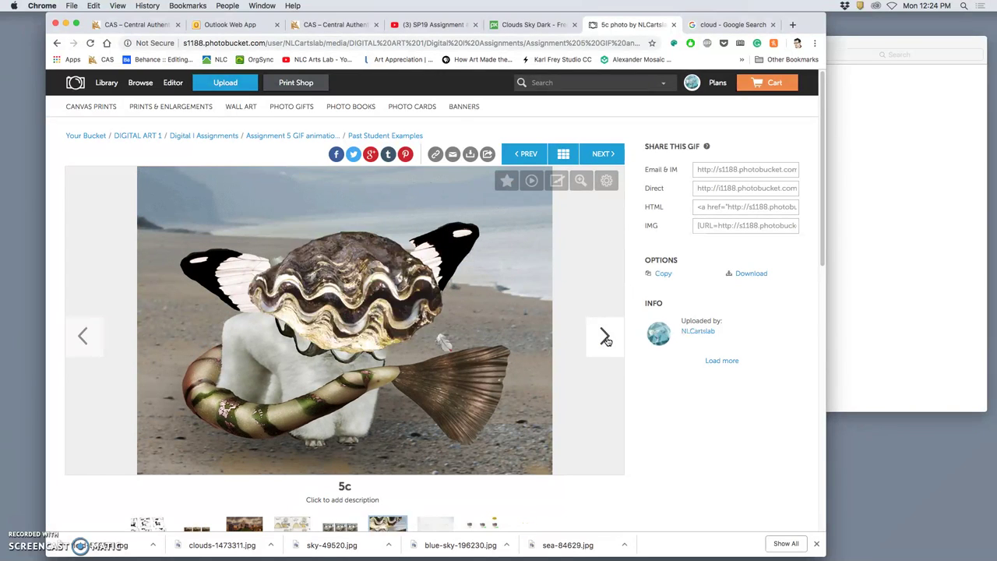
Skip past 6a, view the 6b sheep grid and 6c animation, then reach 7a.
left_click(605, 337)
left_click(605, 338)
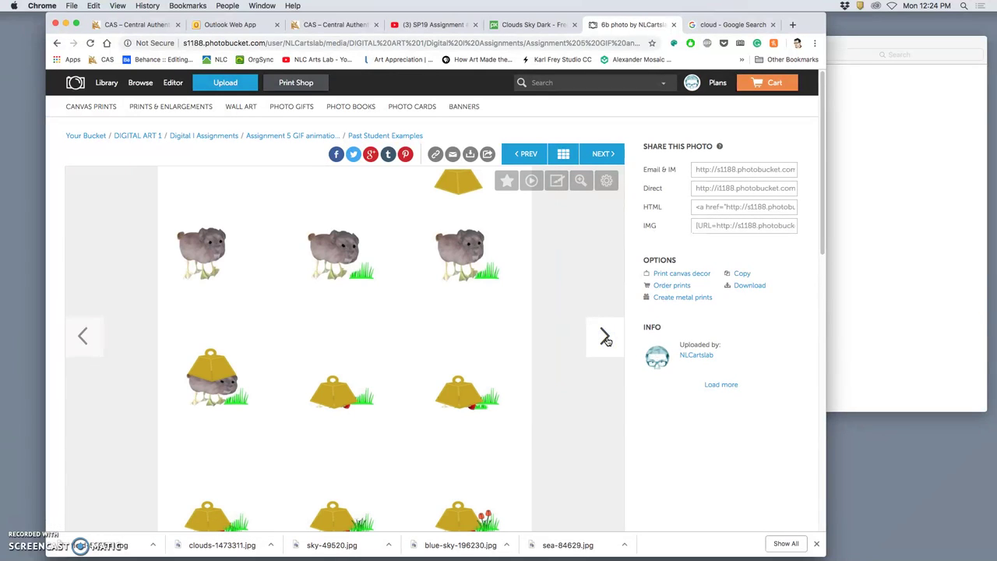
left_click(606, 337)
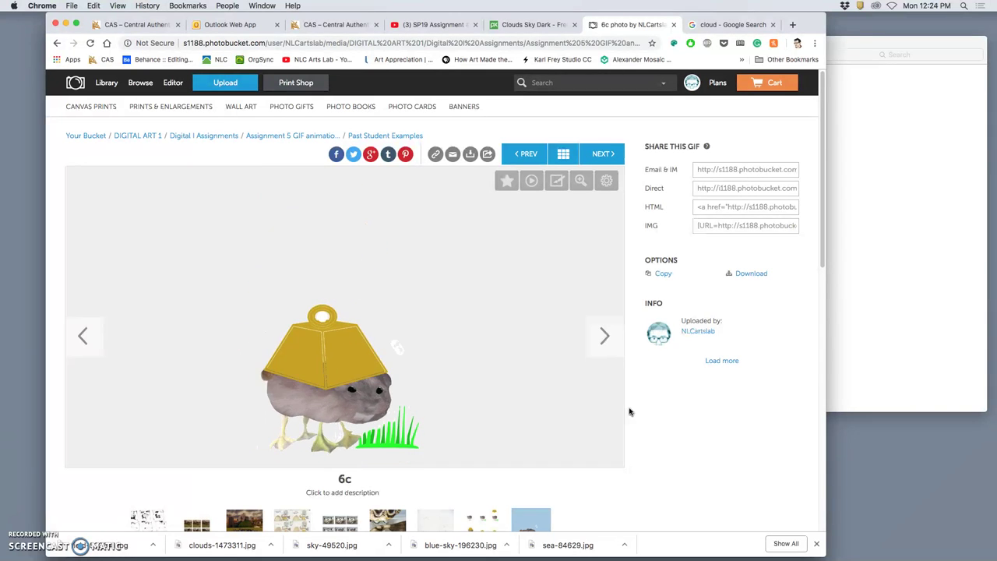
left_click(603, 337)
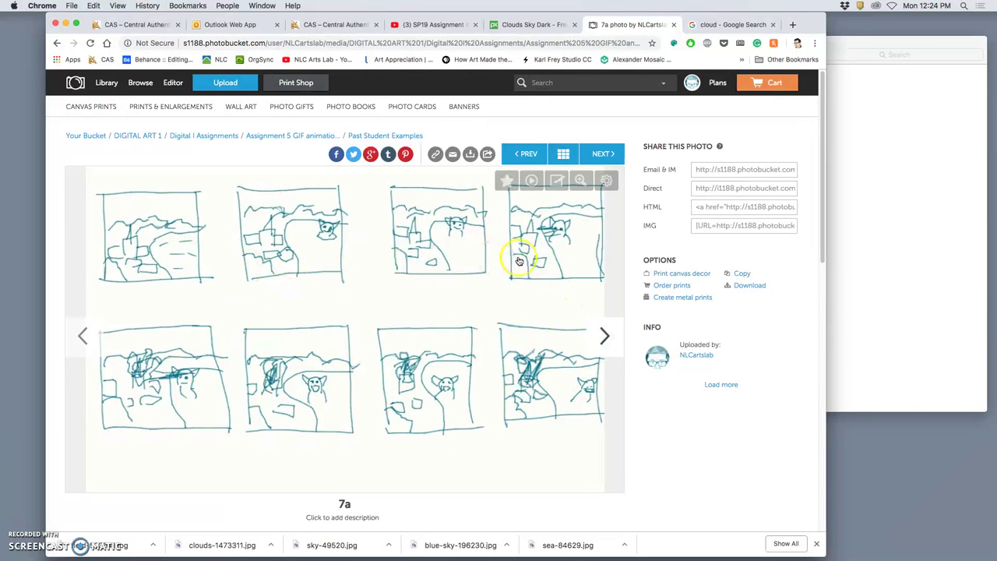
Advance through the 7b lake village grid to the 7c cloud-wrapped cat animation.
left_click(606, 343)
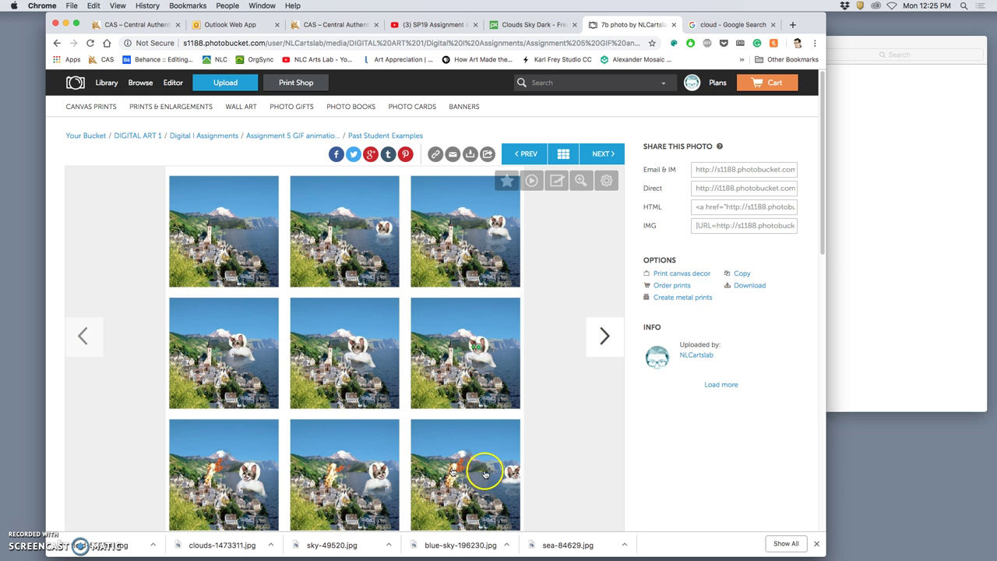
left_click(596, 354)
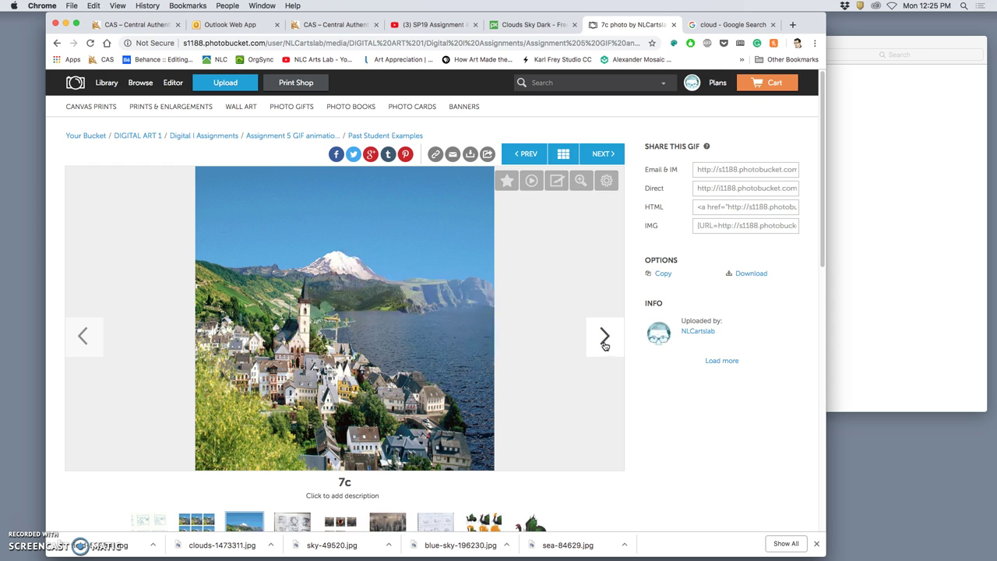
Advance through the 8 set's explosion frame grid to the finished 8c explosion GIF.
left_click(605, 337)
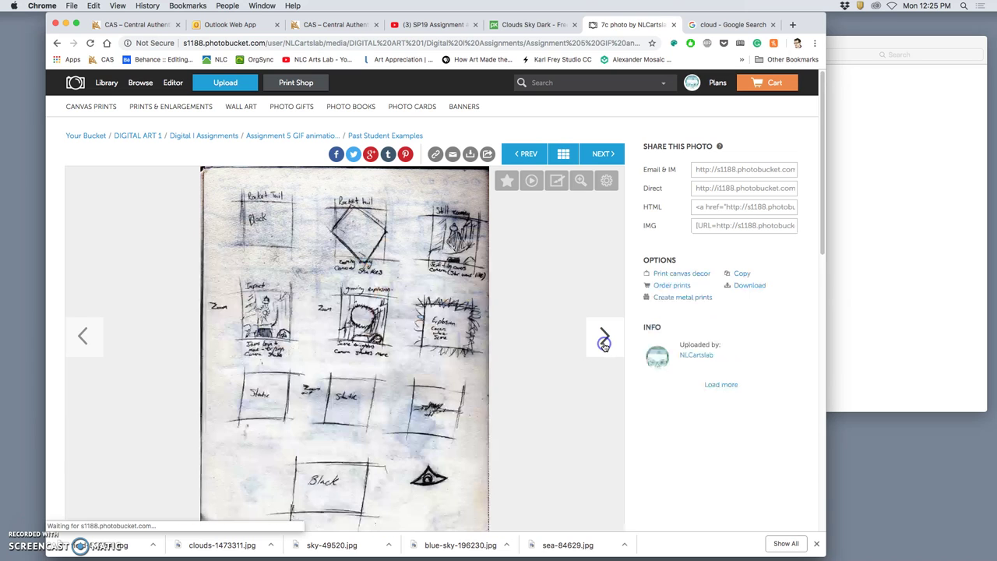
left_click(605, 341)
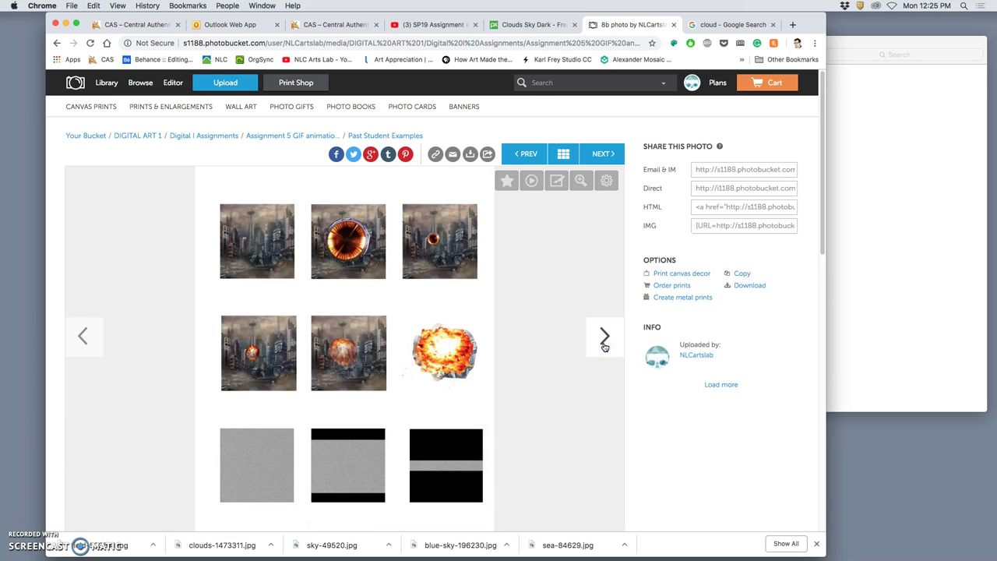
left_click(605, 341)
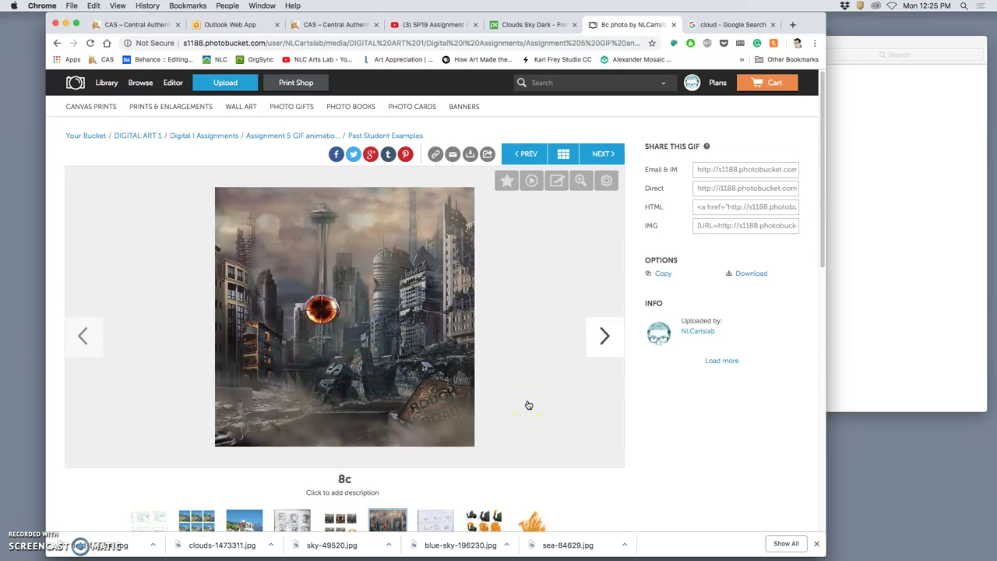
Flip quickly forward through later student examples to the penguin GIF frame grid.
left_click(605, 335)
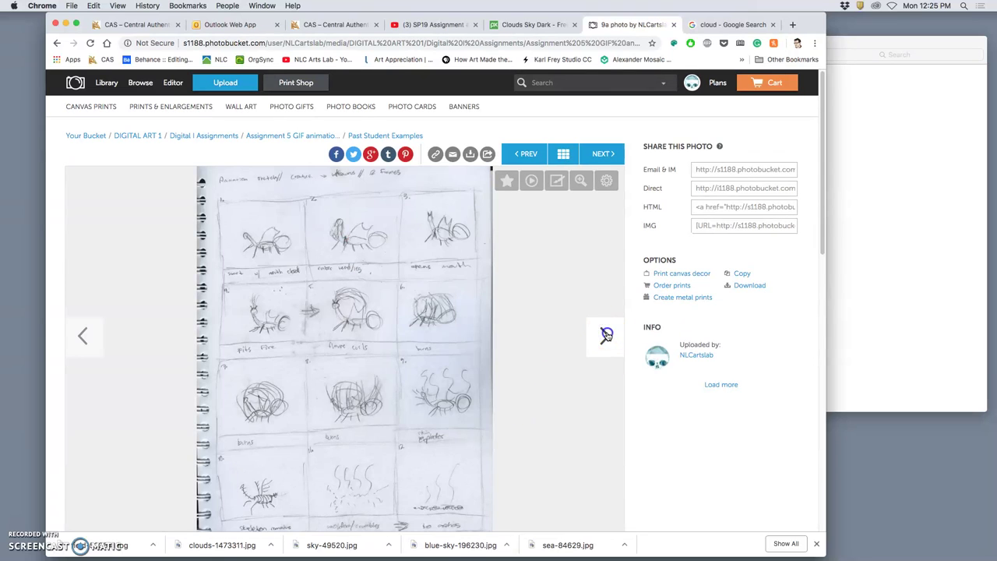
left_click(606, 335)
left_click(606, 335)
left_click(606, 335)
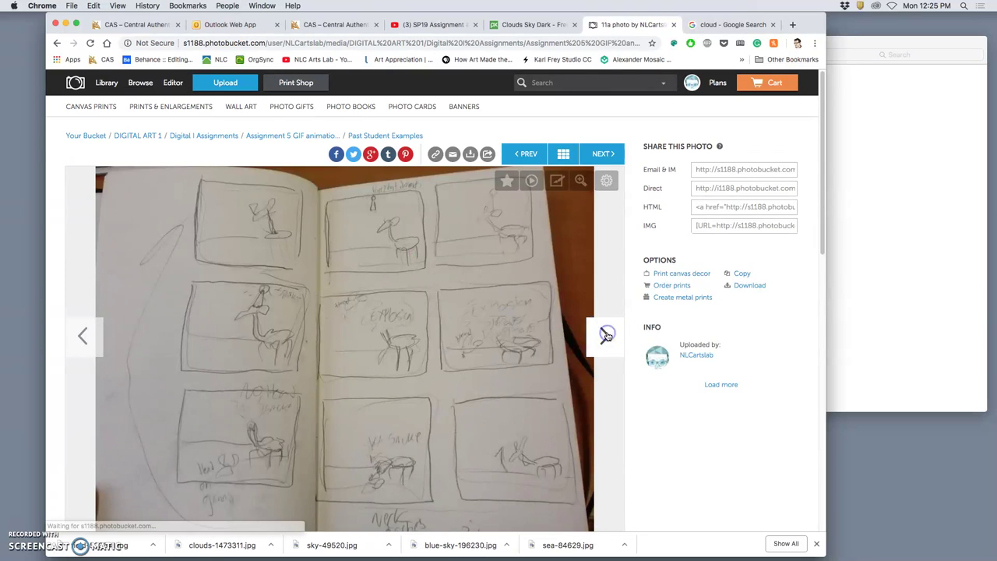
left_click(606, 335)
left_click(606, 335)
left_click(606, 335)
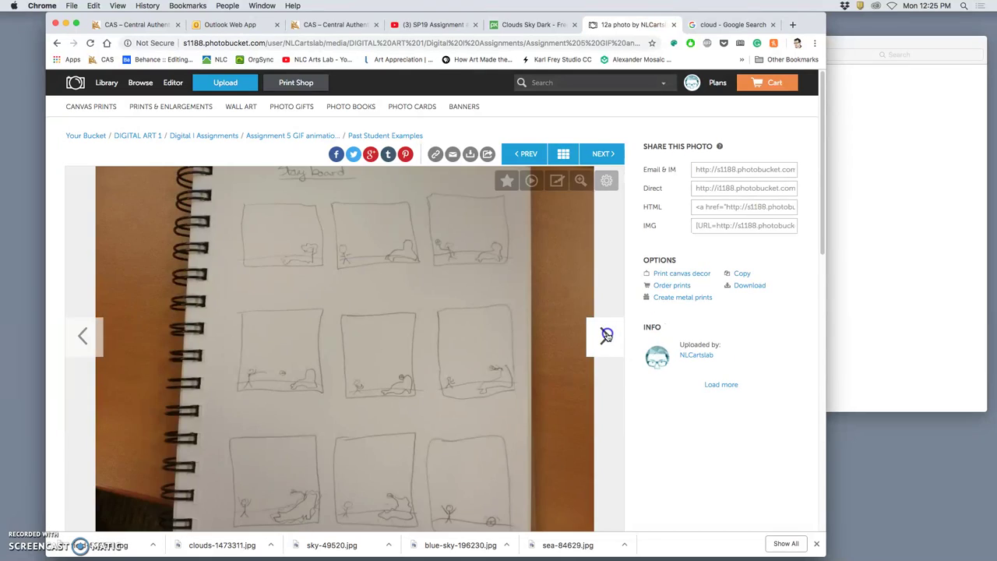
left_click(606, 335)
left_click(606, 335)
left_click(606, 335)
left_click(606, 335)
left_click(606, 335)
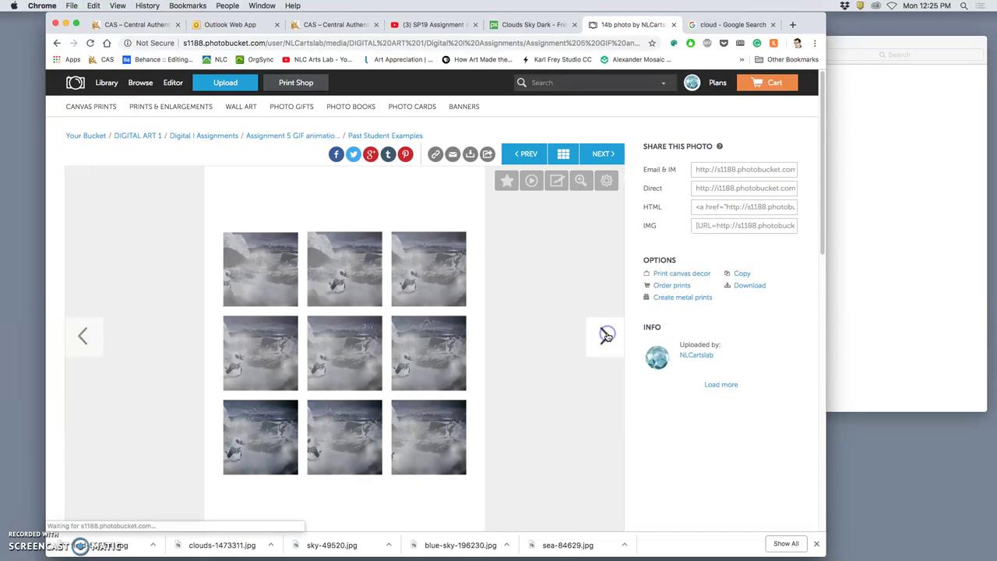
Continue paging forward to the faint 18a pencil storyboard sketch.
left_click(606, 335)
left_click(606, 335)
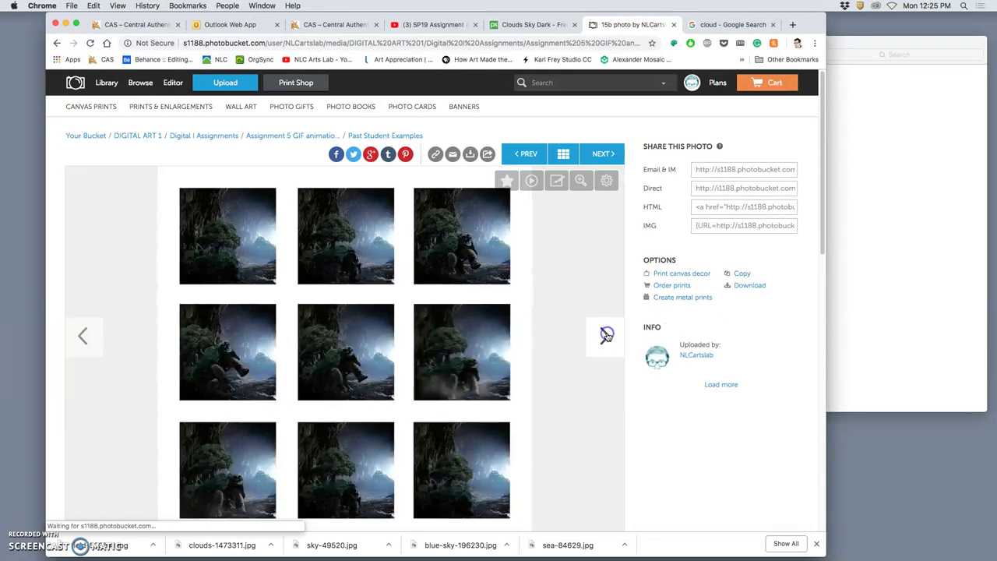
left_click(606, 335)
left_click(606, 335)
left_click(606, 335)
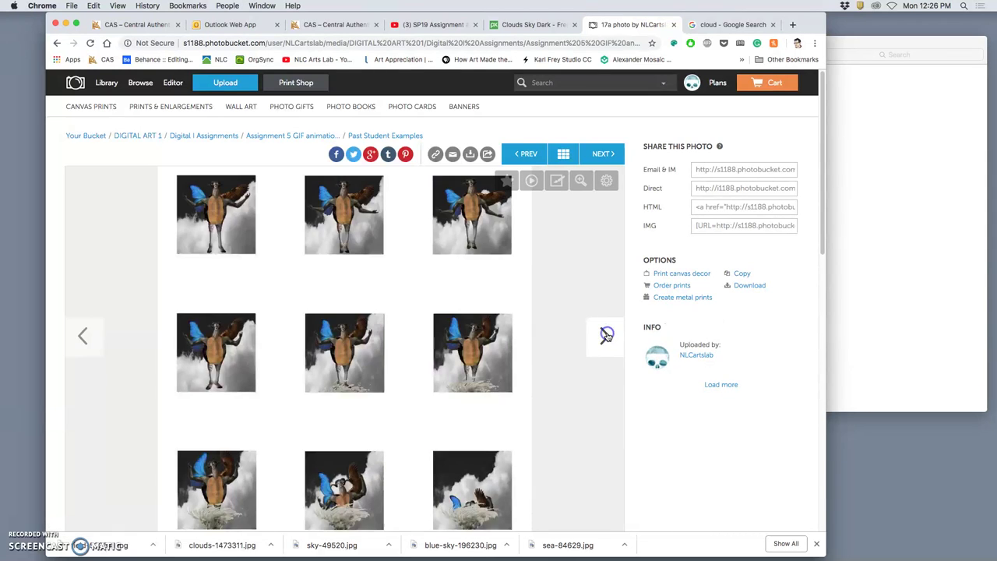
left_click(607, 335)
Page from 18a past the 18c cloud animation through the 19 set.
left_click(606, 335)
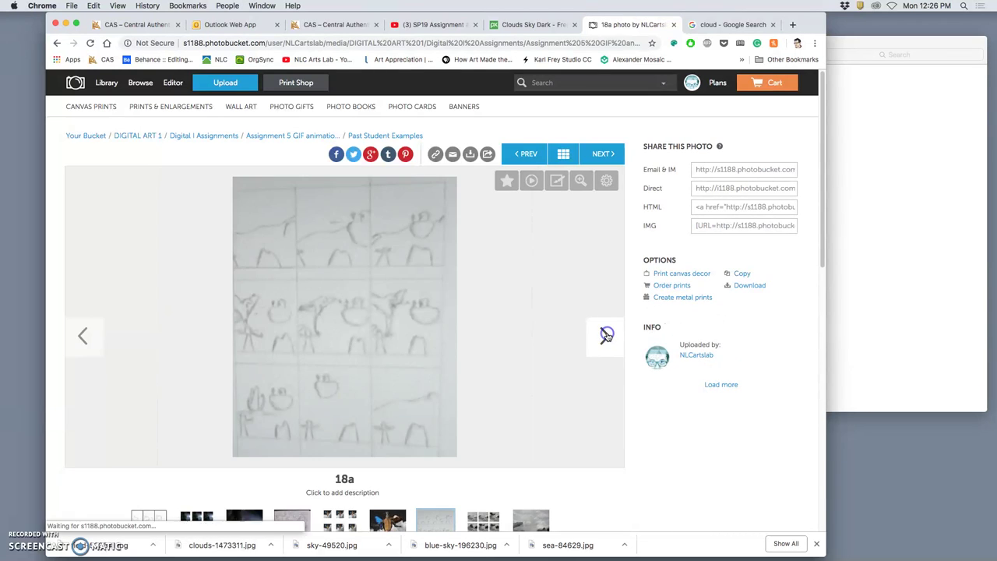
left_click(606, 335)
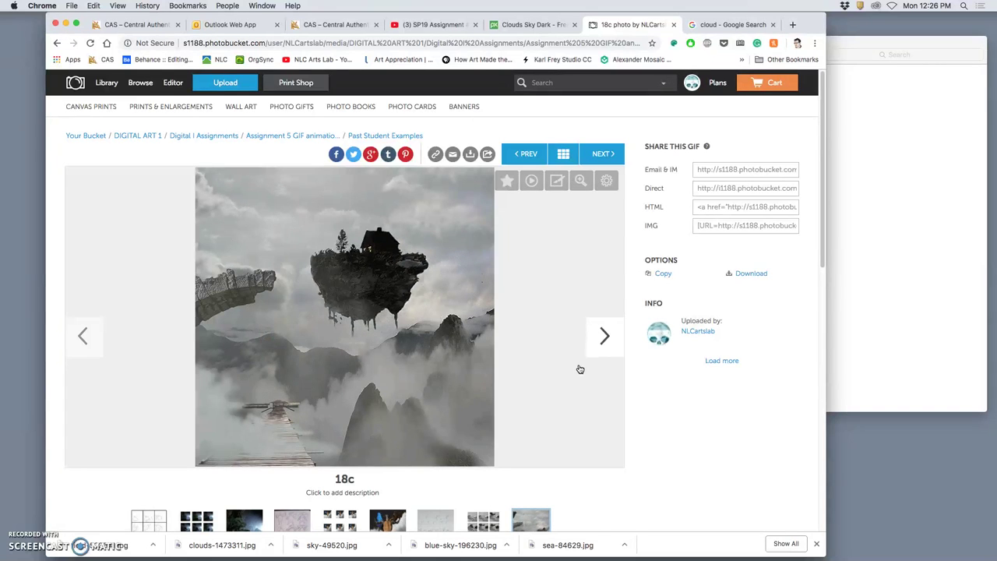
left_click(480, 335)
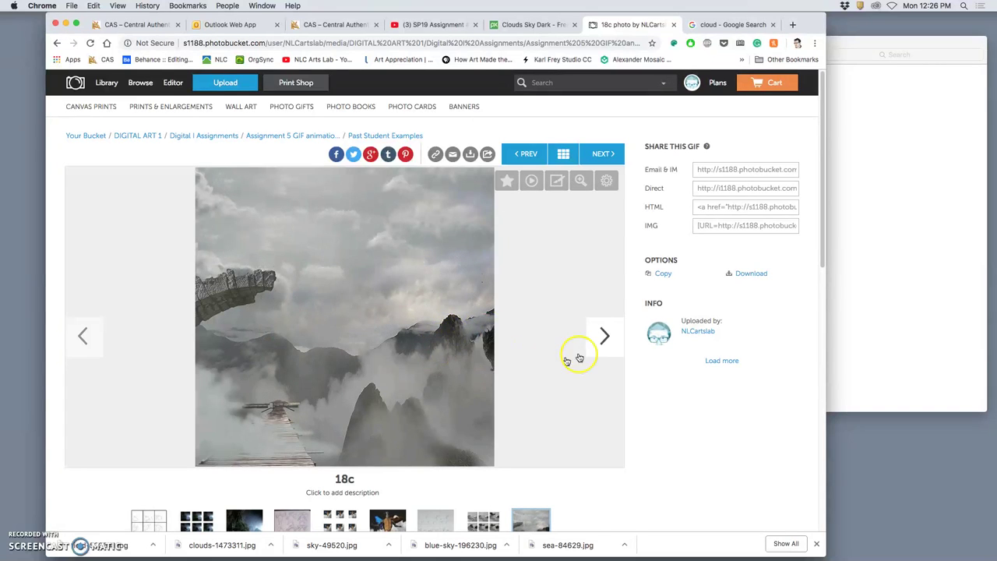
left_click(605, 337)
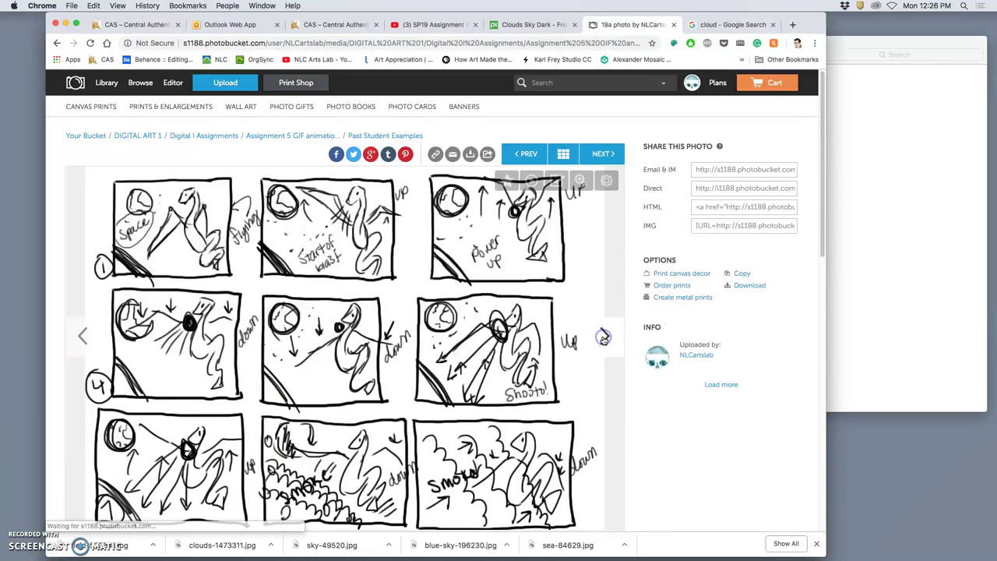
left_click(603, 336)
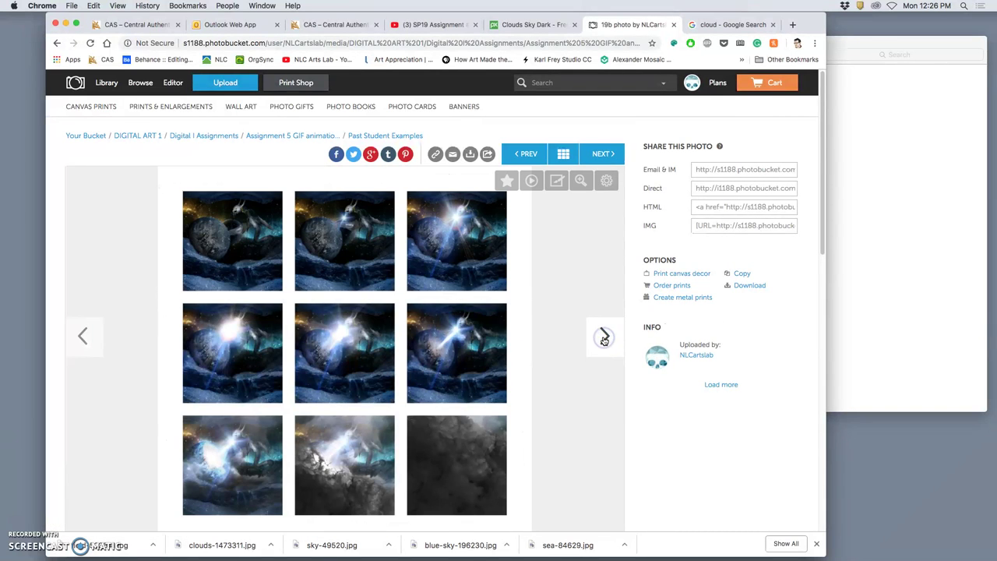
left_click(604, 336)
Step through the 20 set and 21c castle animation to the 22a storyboard.
left_click(603, 337)
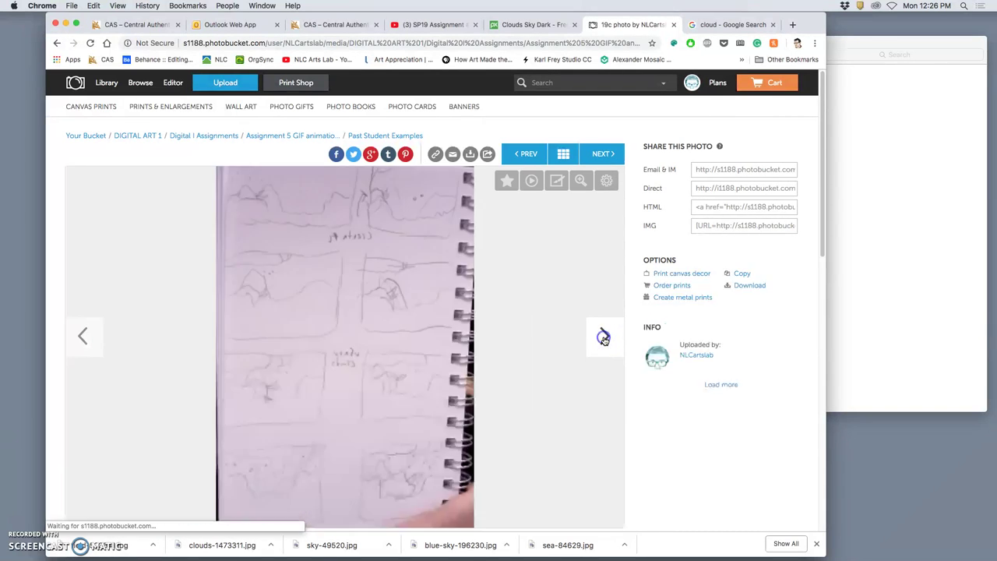
left_click(604, 337)
left_click(603, 337)
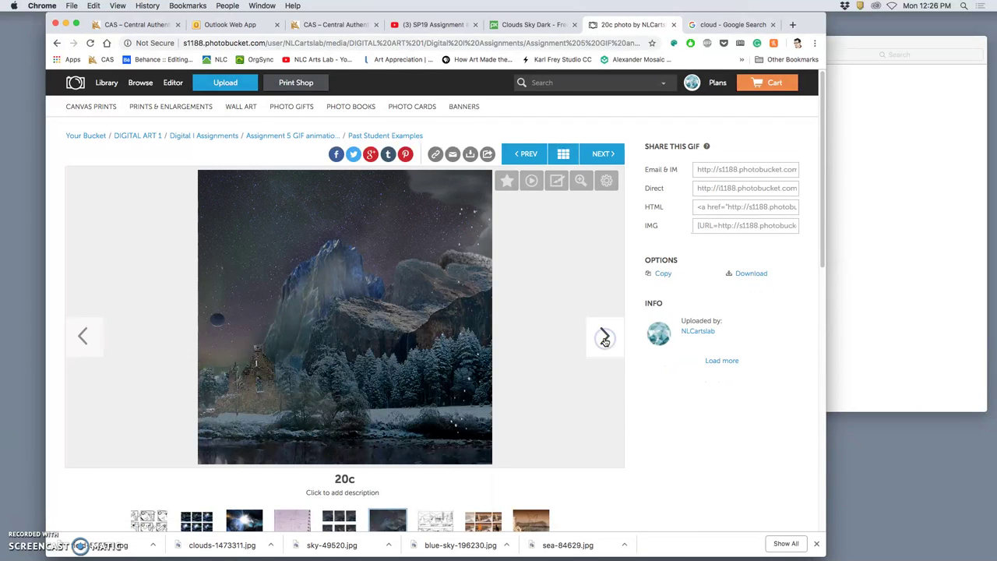
left_click(604, 336)
left_click(604, 337)
left_click(604, 337)
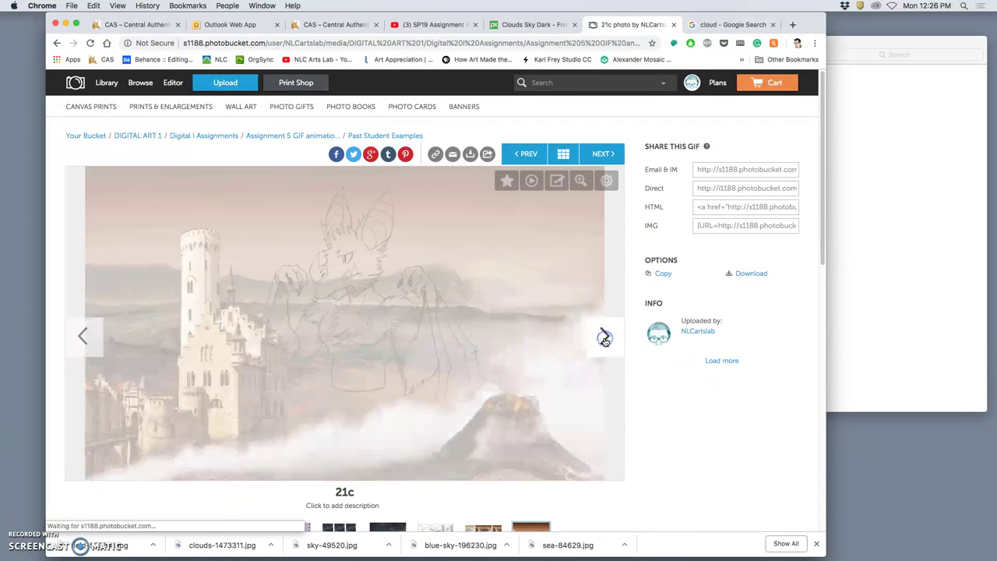
left_click(603, 337)
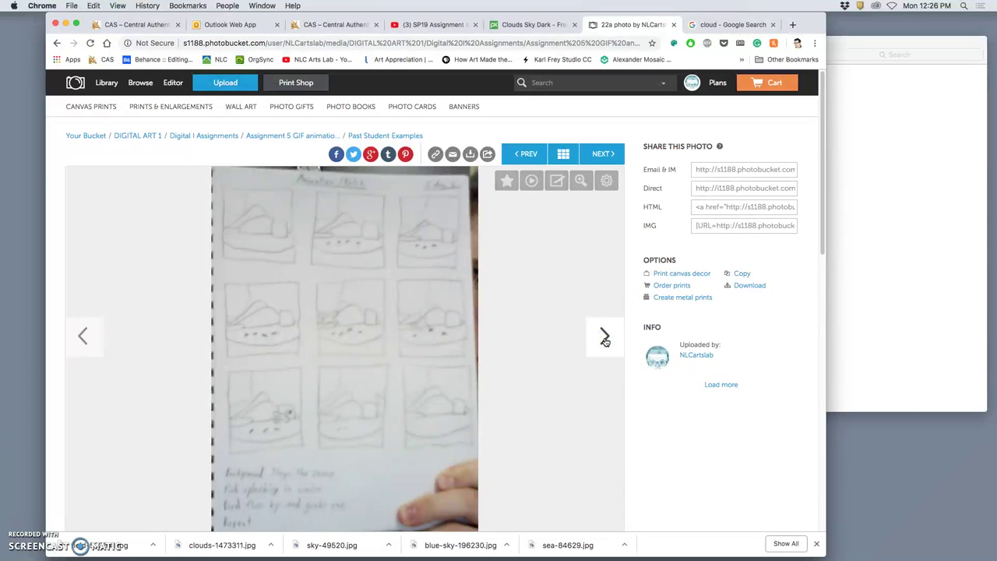
Continue through the 22c island animation and 23a to the 23c moon canyon animation.
left_click(605, 337)
left_click(605, 336)
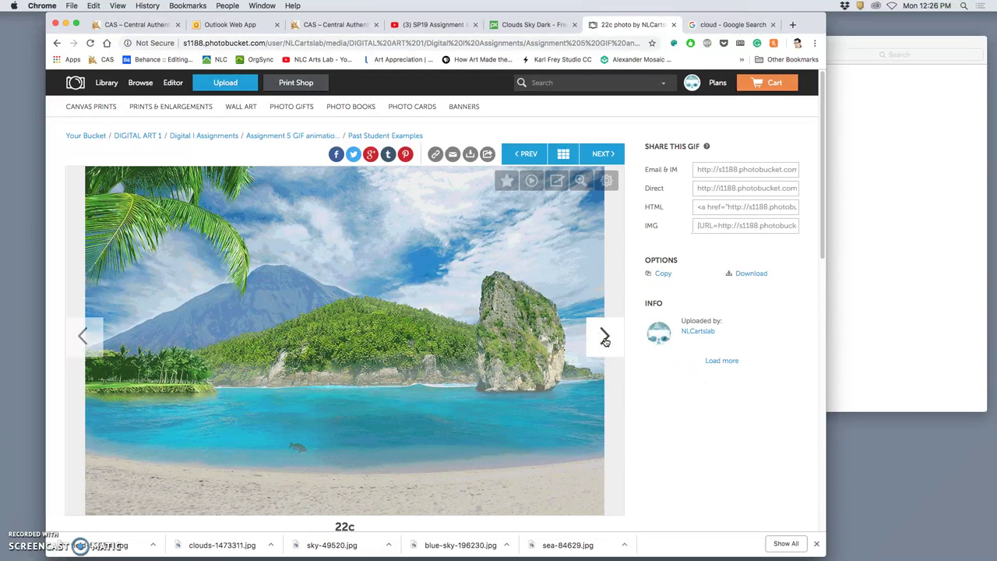
left_click(605, 336)
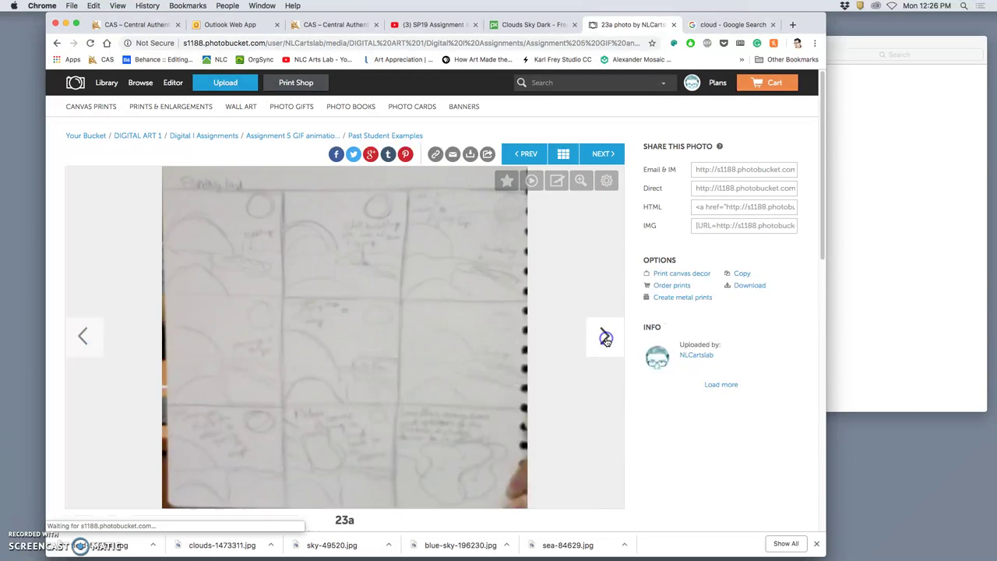
left_click(605, 337)
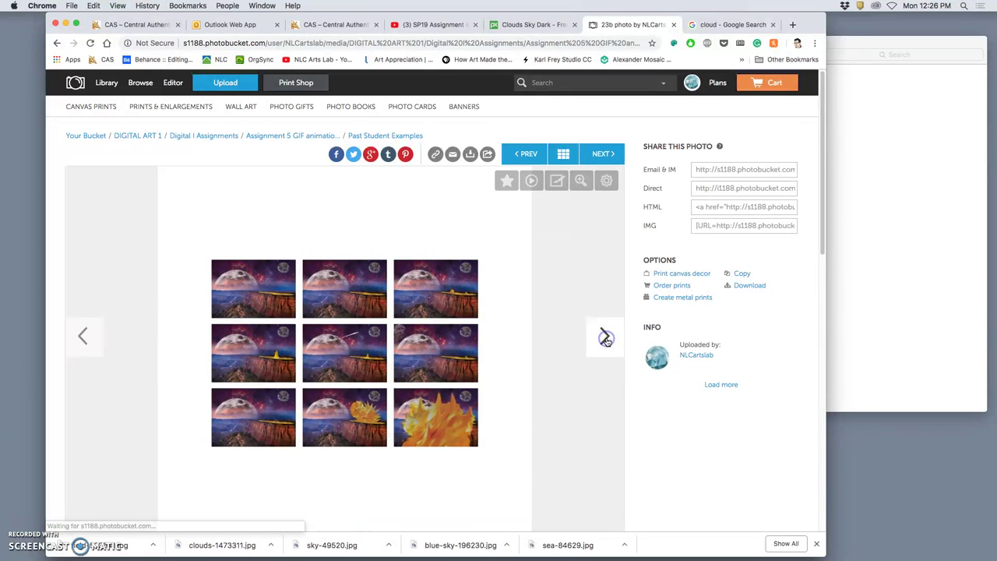
left_click(605, 337)
Get past the error banner into the 24 set and its finished 24c cave animation.
left_click(605, 337)
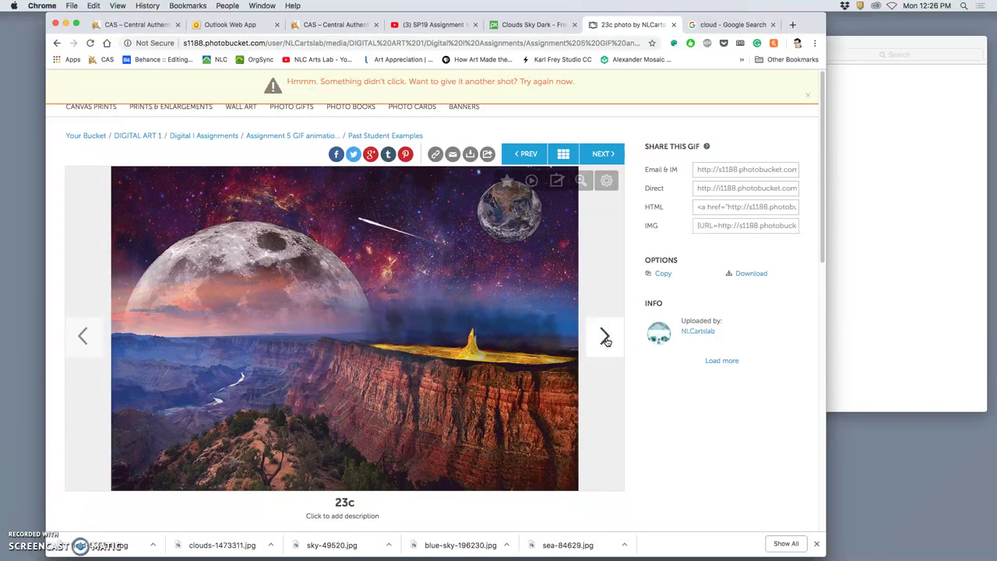
left_click(606, 337)
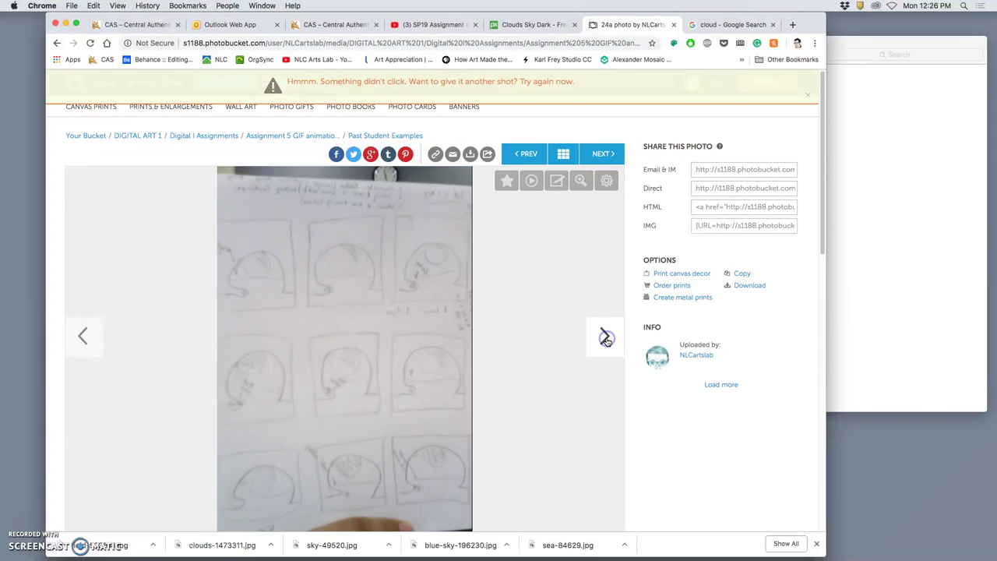
left_click(606, 338)
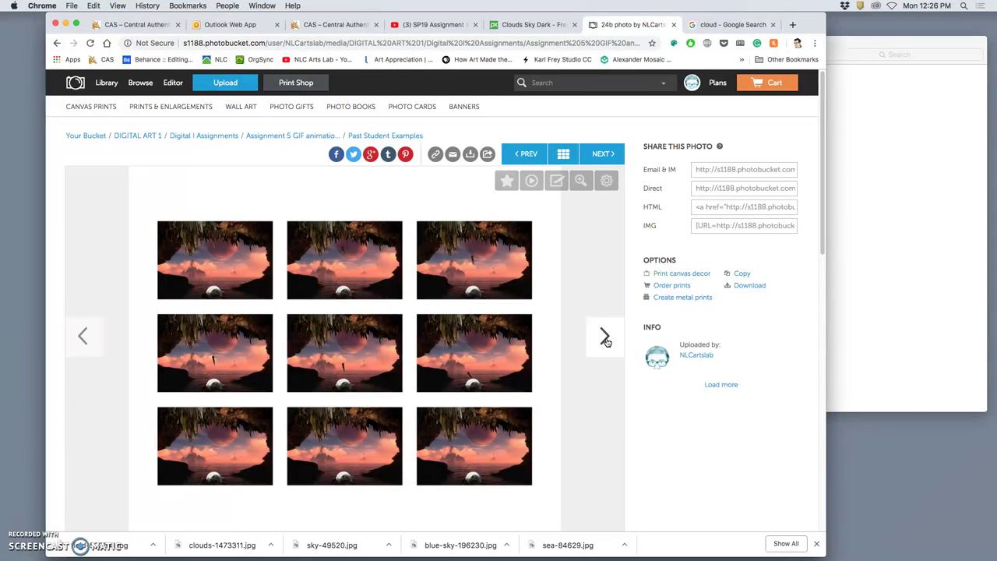
left_click(605, 338)
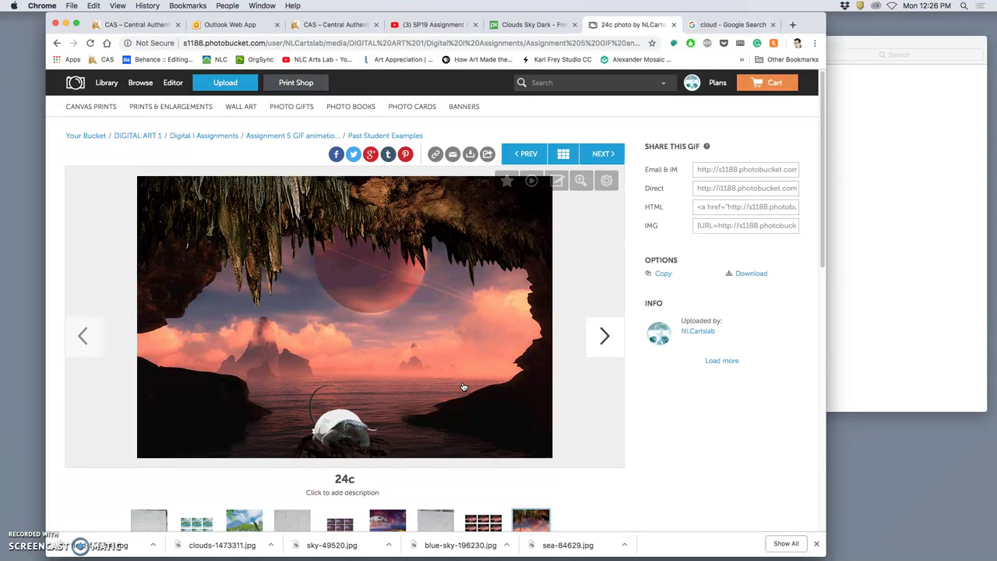
Skip rapidly through many later examples up to the castle storyboard.
left_click(604, 337)
left_click(604, 336)
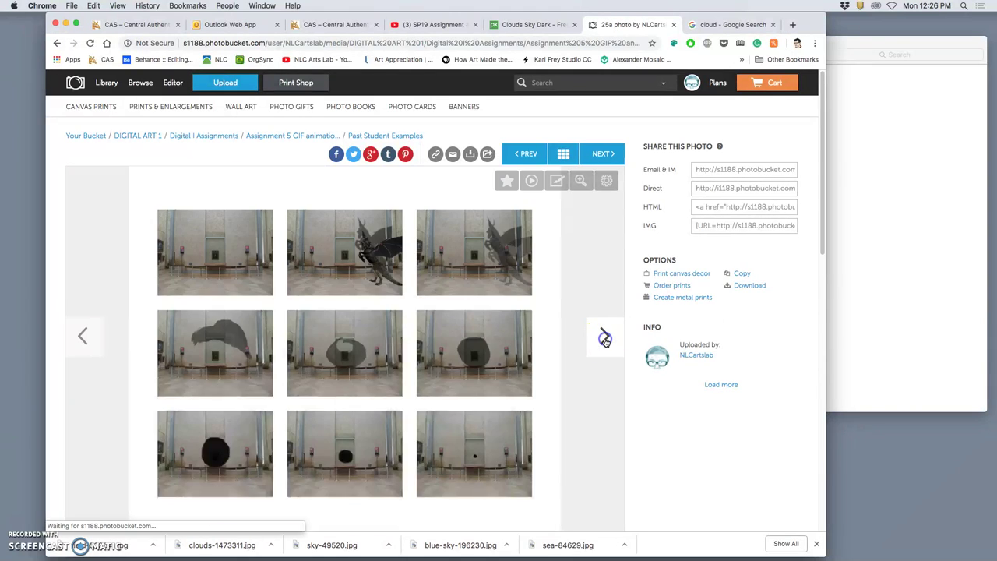
left_click(604, 337)
left_click(605, 337)
left_click(605, 336)
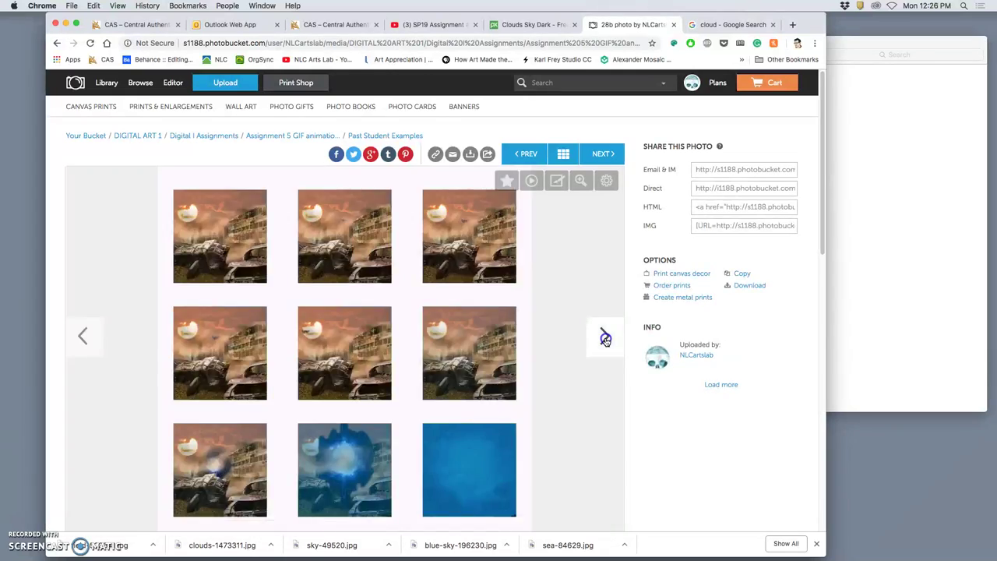
left_click(605, 337)
left_click(605, 337)
left_click(605, 337)
left_click(605, 337)
left_click(605, 337)
left_click(605, 337)
left_click(604, 337)
left_click(604, 336)
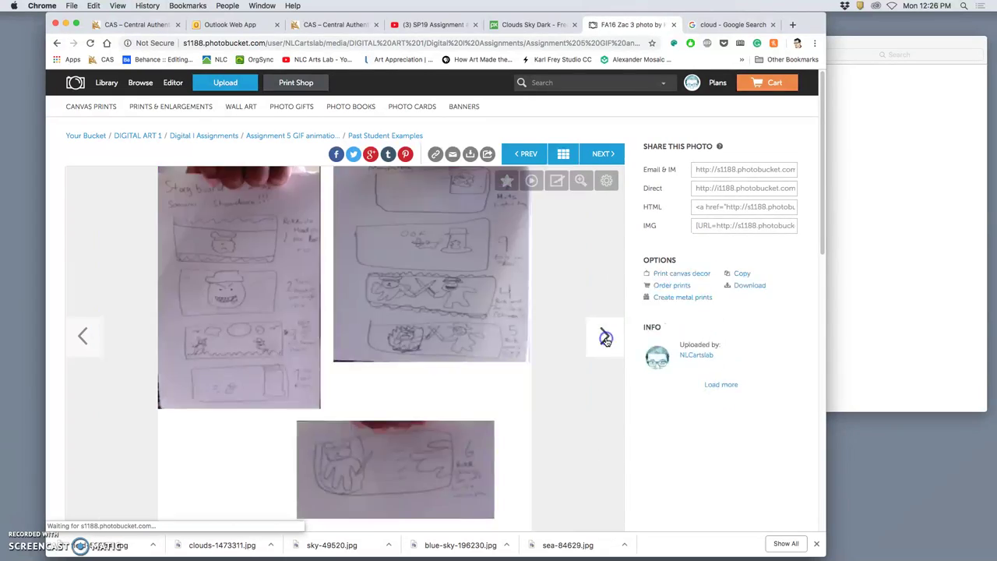
left_click(604, 336)
left_click(605, 336)
left_click(604, 336)
left_click(605, 336)
left_click(604, 337)
left_click(605, 337)
left_click(605, 336)
left_click(604, 337)
left_click(605, 337)
left_click(604, 337)
left_click(604, 337)
left_click(604, 337)
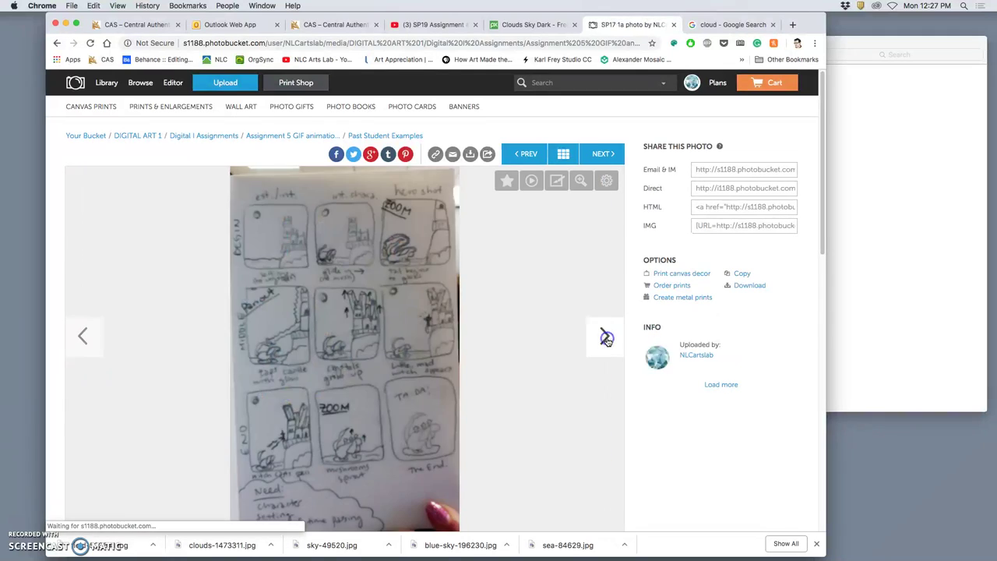
left_click(604, 337)
View the finished castle animations, the umbrella comic frames and the umbrella animation.
left_click(606, 337)
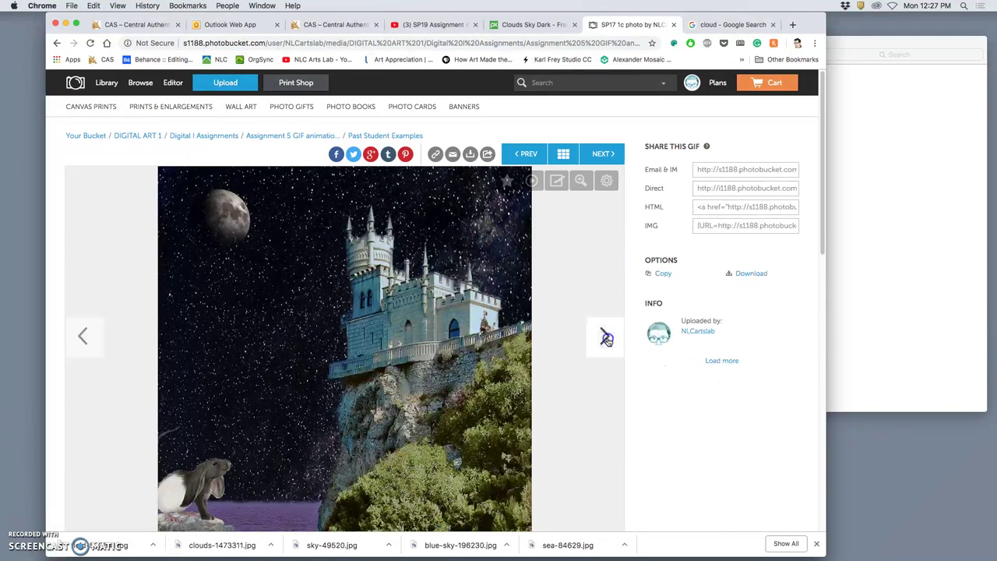
left_click(606, 337)
left_click(606, 337)
left_click(605, 338)
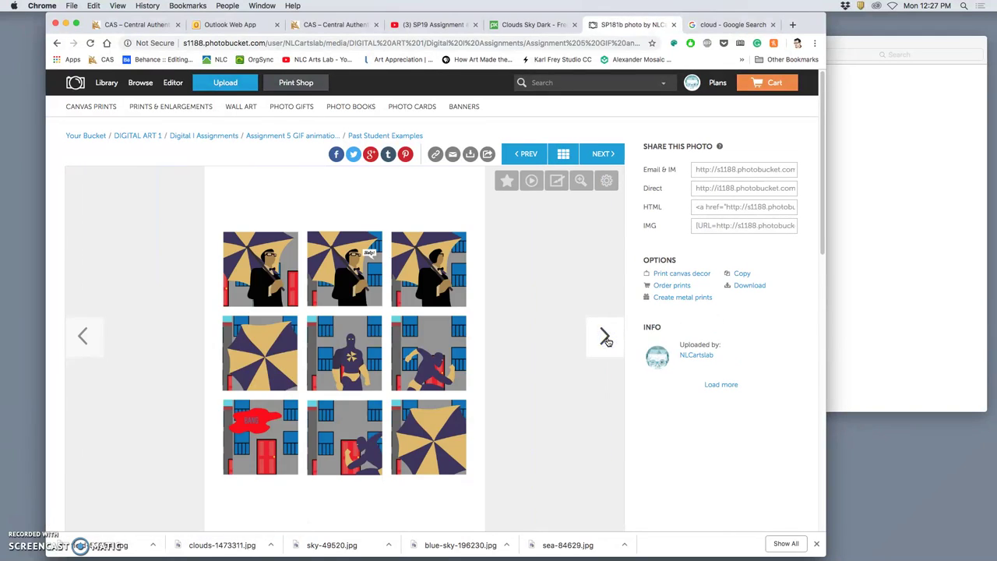
left_click(604, 337)
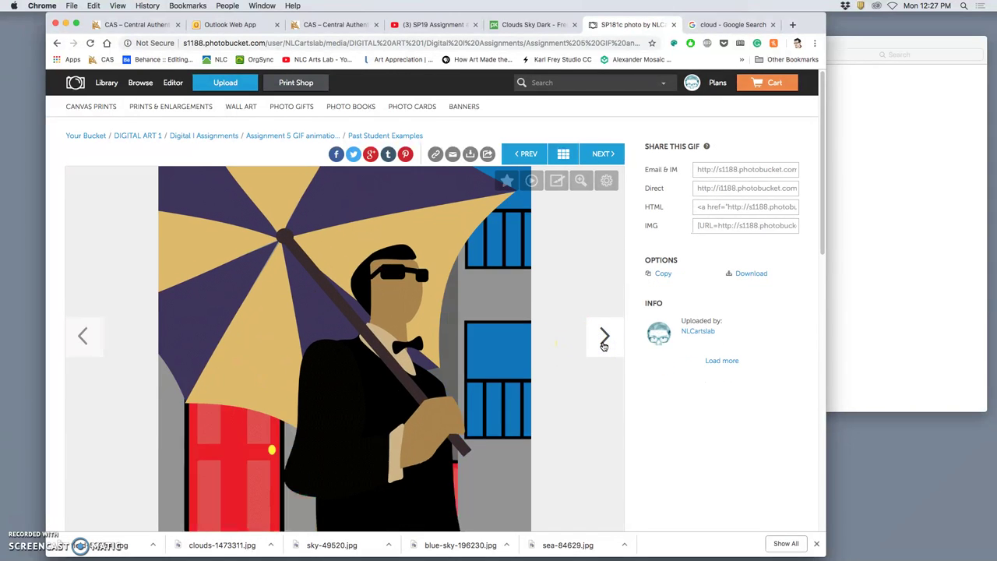
left_click(604, 337)
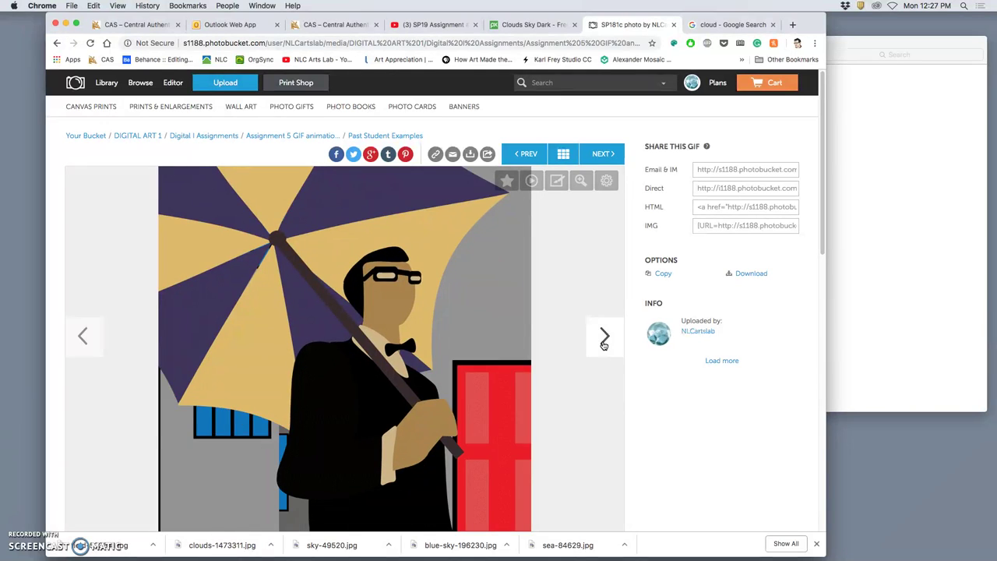
Advance past SP182a and the Captain America GIF, looping back to the 2a storyboard.
left_click(604, 339)
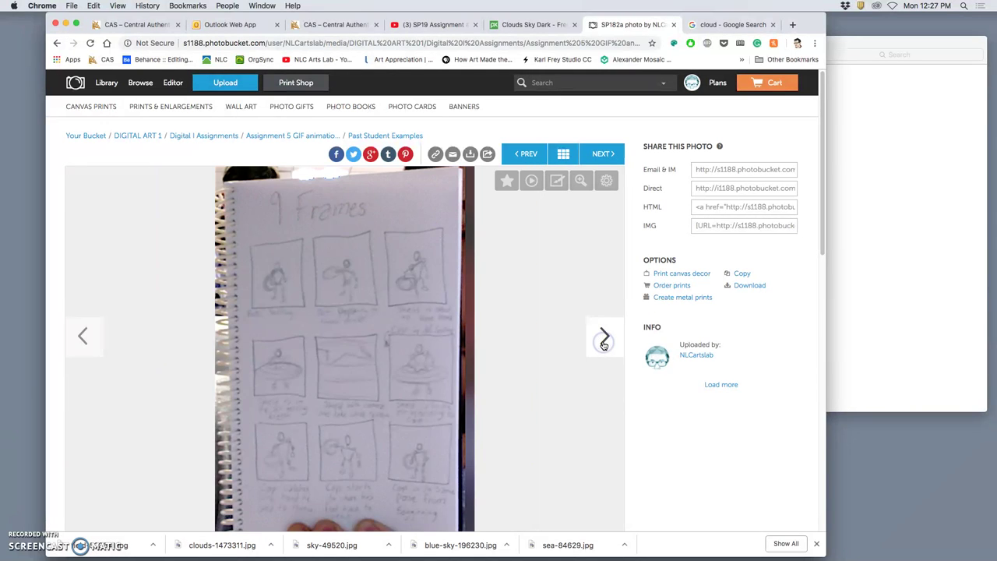
left_click(604, 339)
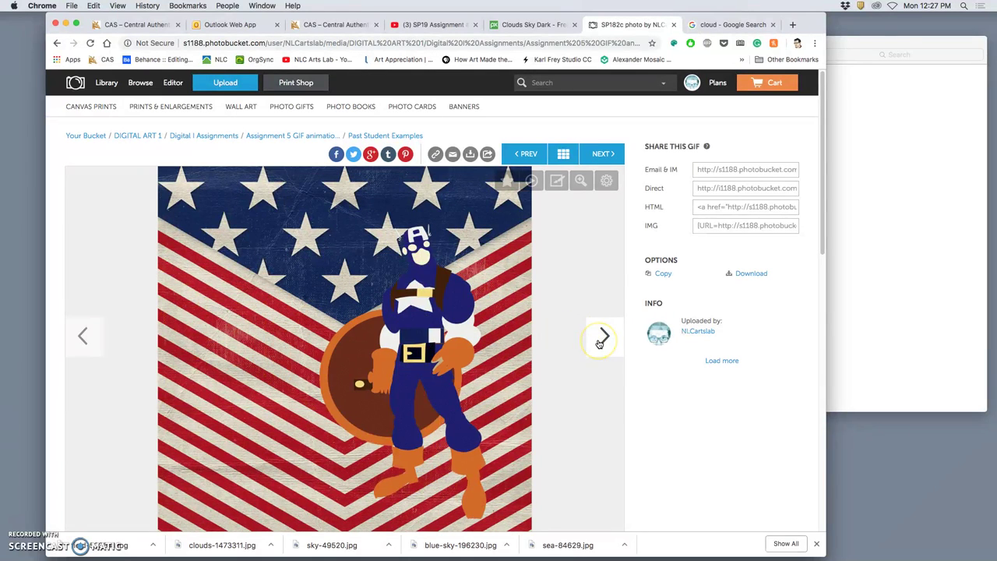
left_click(602, 342)
left_click(602, 340)
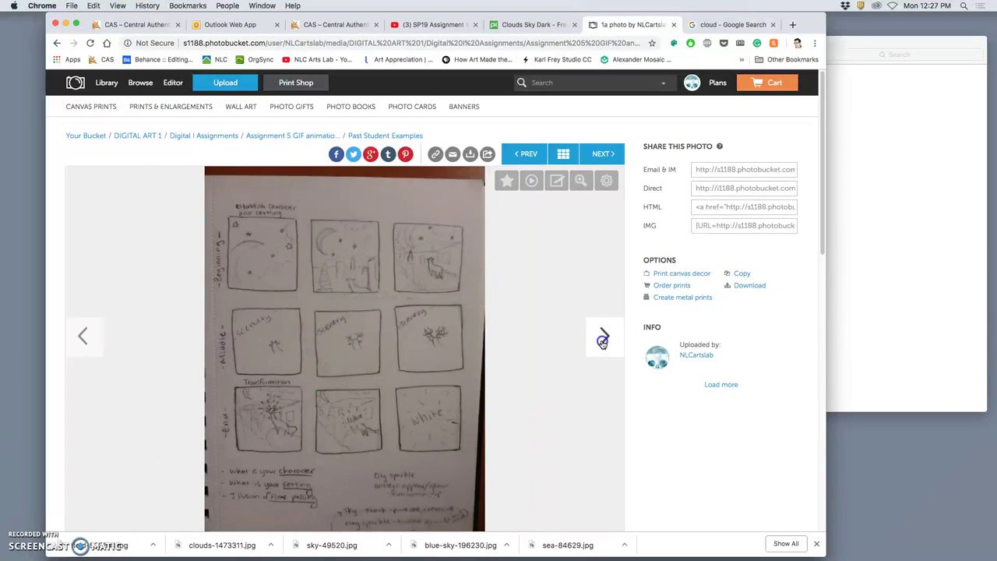
left_click(602, 341)
left_click(603, 341)
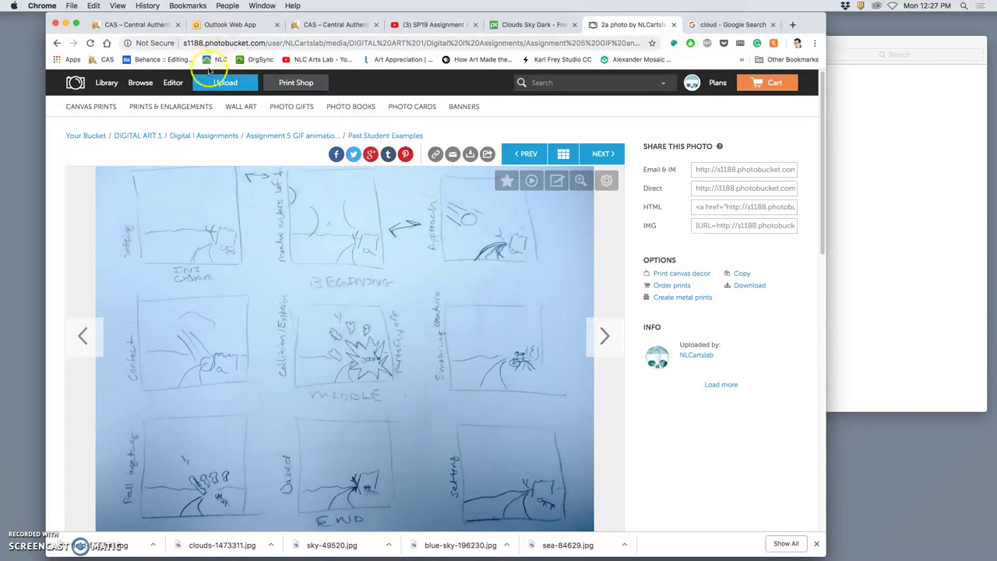
Close Chrome and open ink smoke gif blue.gif from Assignment #5 in Preview.
left_click(64, 23)
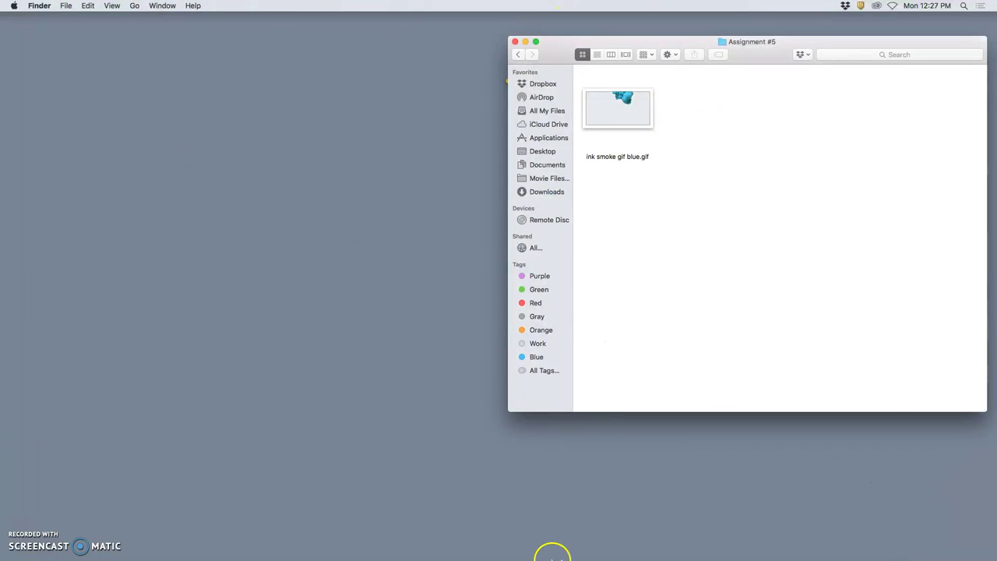
mouse_move(545, 550)
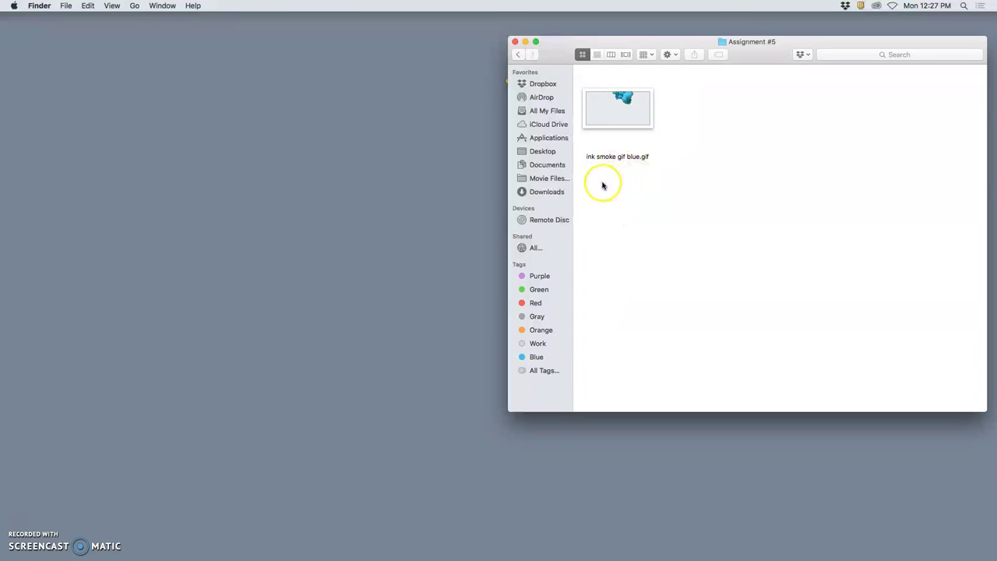
double_click(623, 109)
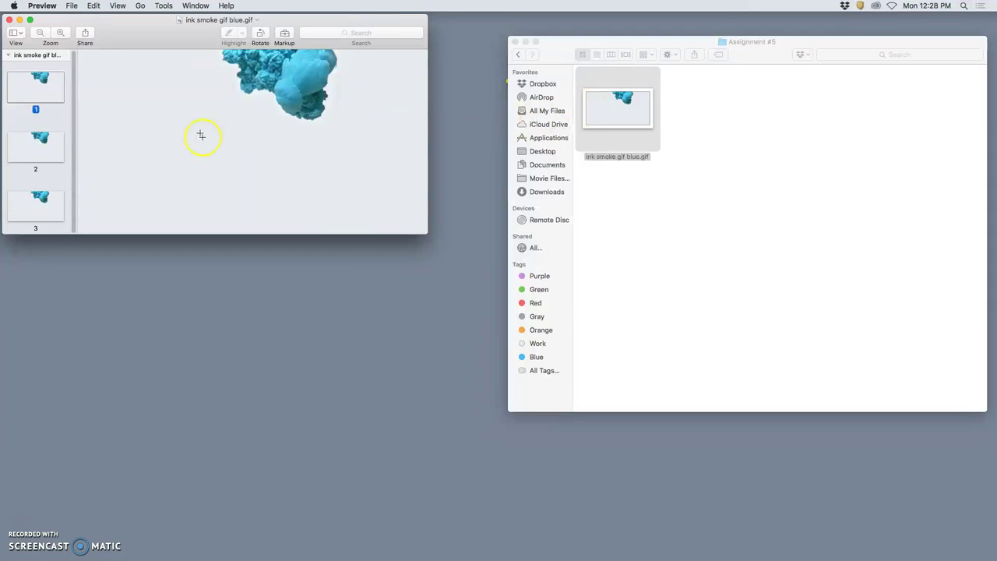
Enlarge the Preview window and step through the gif's frames to the last, 238.
left_click_drag(427, 235, 516, 424)
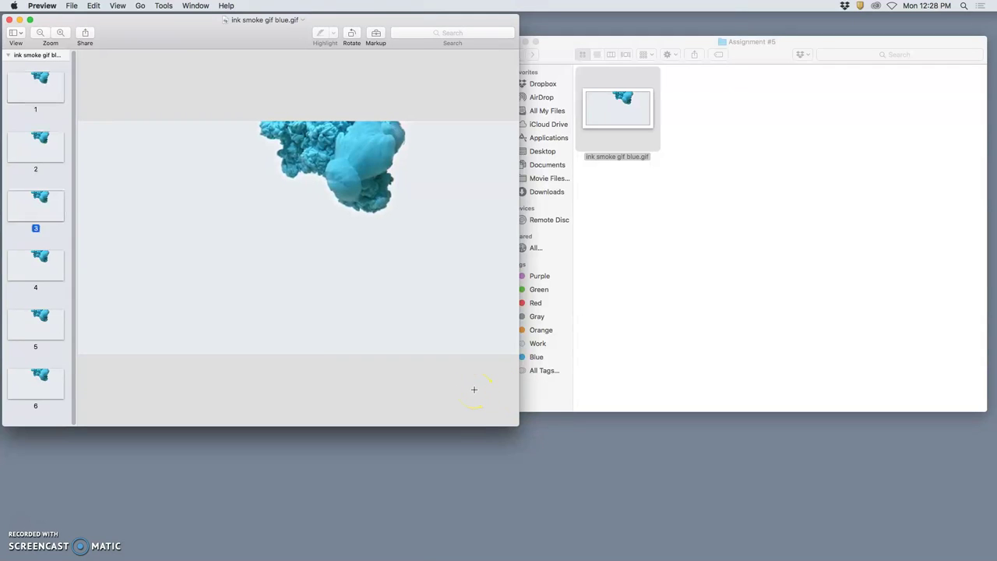
key("Down")
key("Down")
key("Down")
key("Down")
key("Down")
key("Down")
key("Down")
key("Down")
key("Down")
key("Down")
key("Down")
key("Down")
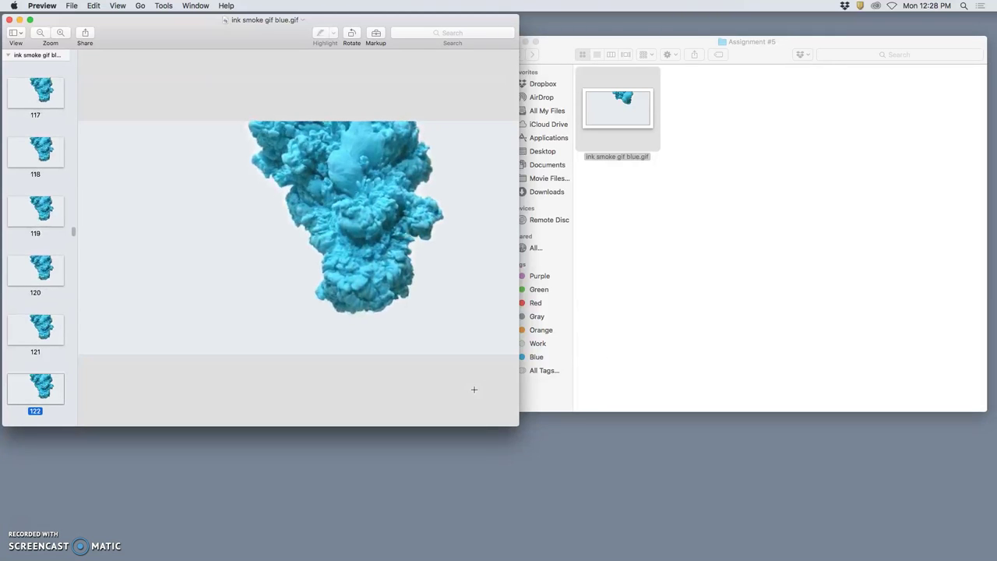
key("Down")
key("Down")
key("Down")
key("Down")
key("Down")
key("Down")
key("Down")
key("Down")
key("Down")
key("Down")
key("Down")
key("Down")
key("Down")
key("Down")
key("Down")
key("Down")
key("Down")
key("Down")
key("Down")
key("Down")
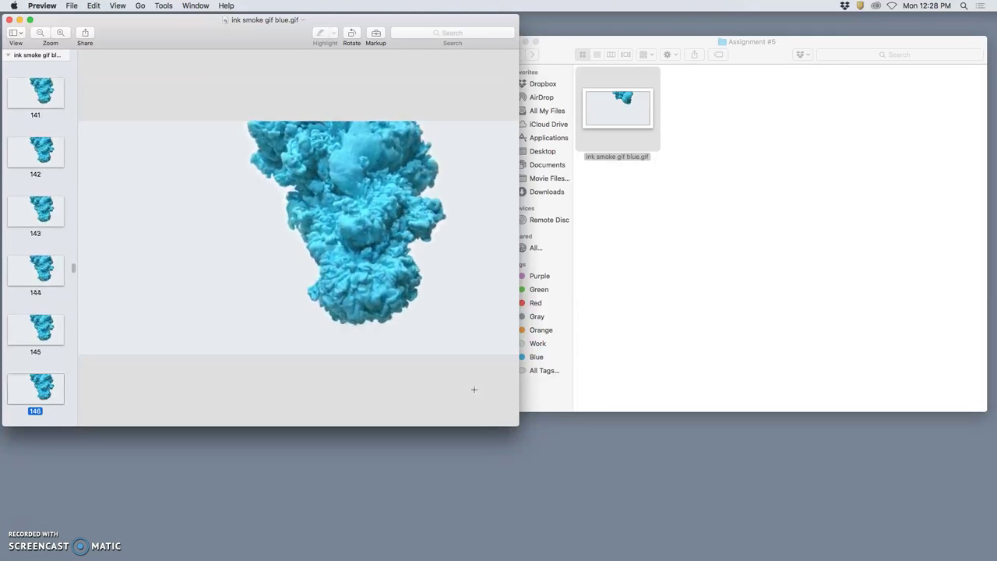
key("Down")
key("Down")
key("Down")
key("Down")
key("Down")
key("Down")
key("Down")
key("Down")
key("Down")
key("Down")
key("Down")
key("Down")
key("Down")
key("Down")
key("Down")
key("Down")
key("Down")
key("Down")
key("Down")
key("Down")
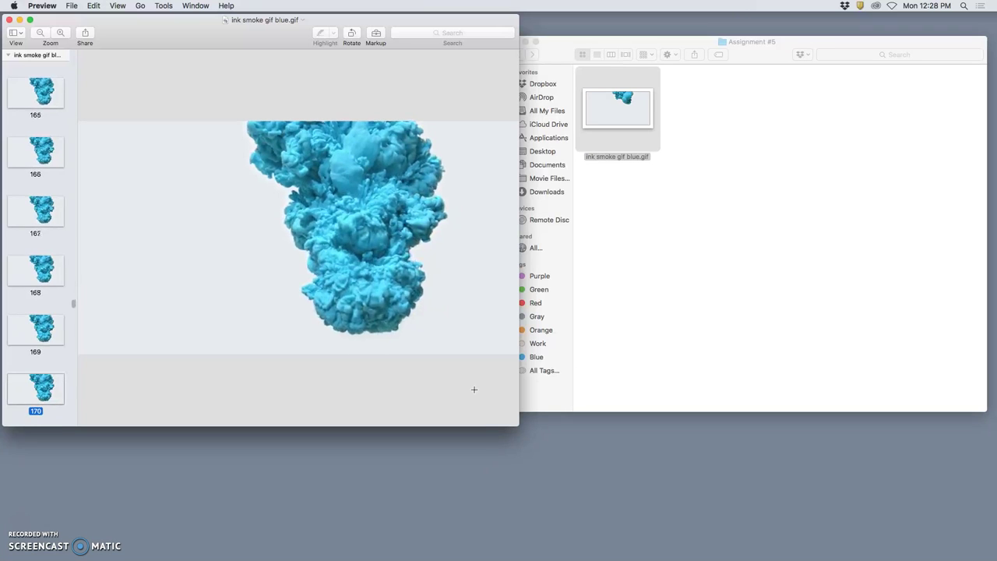
key("Down")
key("Down")
key("Down")
key("Down")
key("Down")
key("Down")
key("Down")
key("Down")
key("Down")
key("Down")
key("Down")
key("Down")
key("Down")
key("Down")
key("Down")
key("Down")
key("Down")
key("Down")
key("Down")
key("Down")
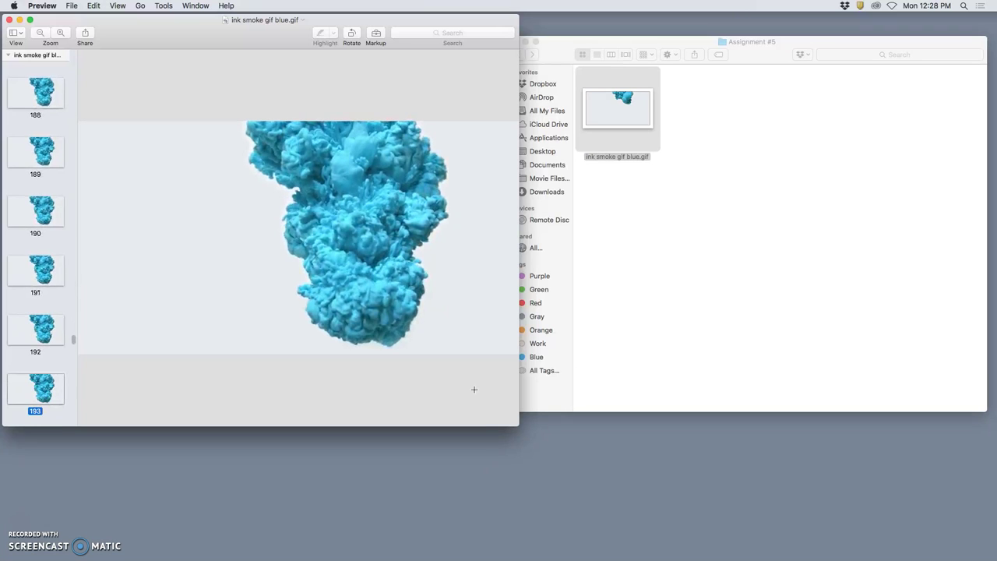
key("Down")
key("Down")
key("Down")
key("Down")
key("Down")
key("Down")
key("Down")
key("Down")
key("Down")
key("Down")
key("Down")
key("Down")
key("Down")
key("Down")
key("Down")
key("Down")
key("Down")
key("Down")
key("Down")
key("Down")
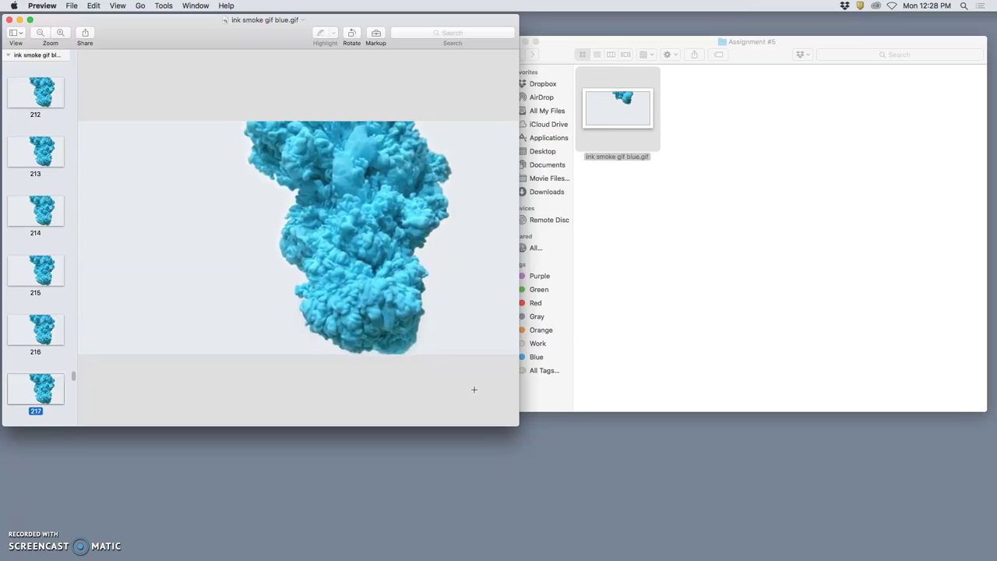
key("Down")
key("Down")
key("Down")
key("Down")
key("Down")
key("Down")
key("Down")
key("Down")
key("Down")
key("Down")
key("Down")
key("Down")
key("Down")
key("Down")
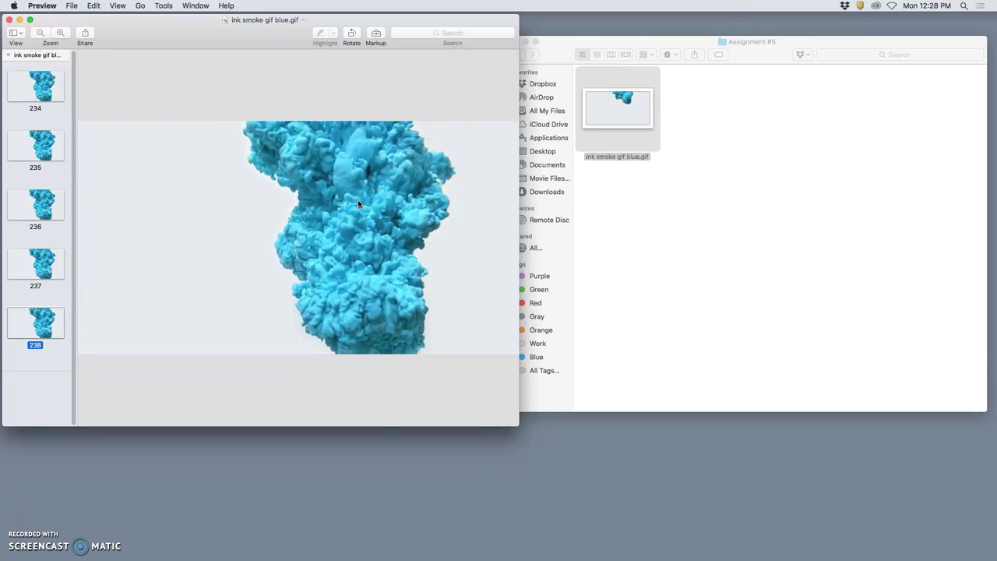
Close Preview and launch Photoshop CC 2018 from the Dock to its recent-files screen.
left_click(8, 20)
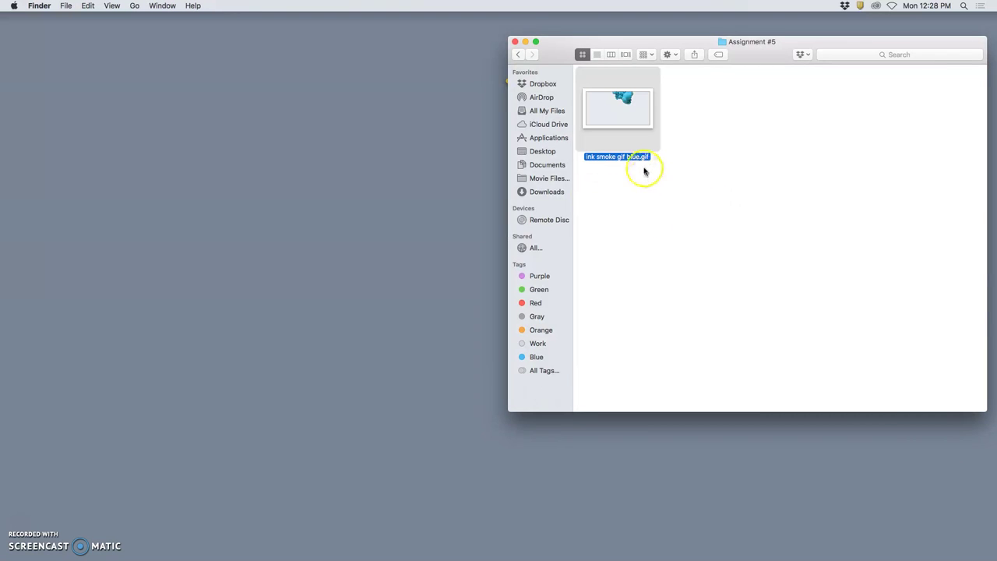
mouse_move(491, 552)
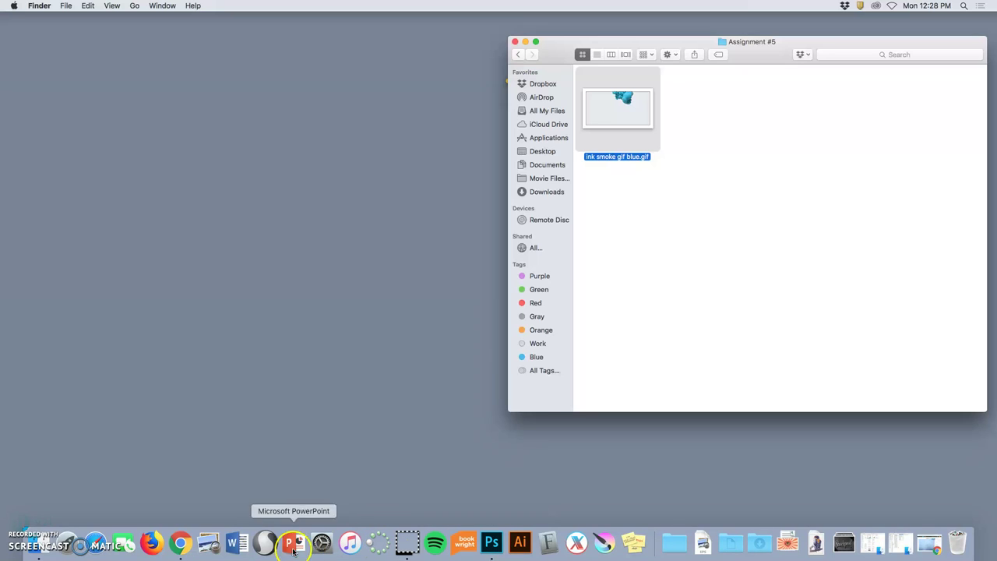
left_click(493, 543)
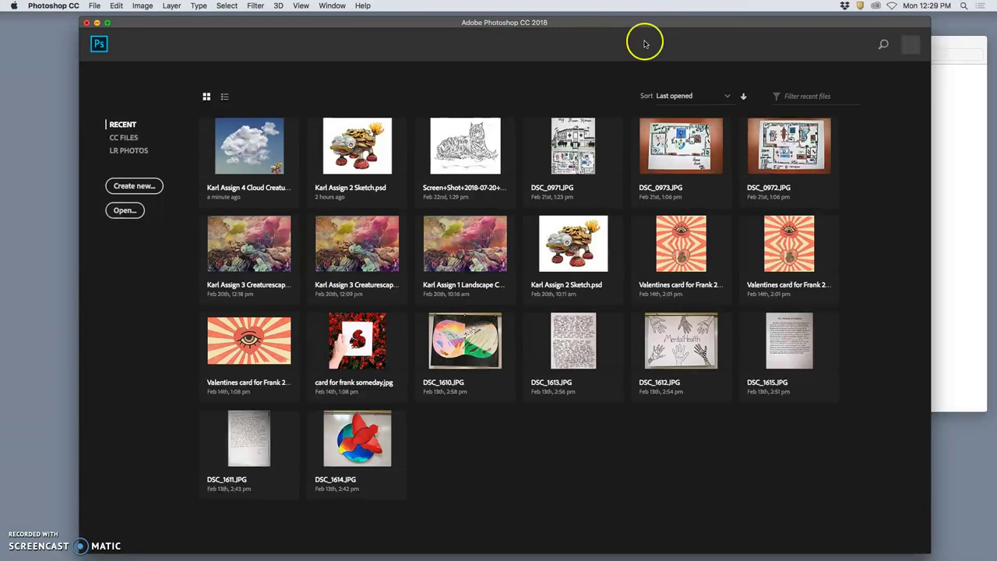
Reveal animate space bug-1202569.jpg in Finder from the Dropbox Recent Files list.
left_click_drag(650, 25, 576, 27)
left_click(845, 7)
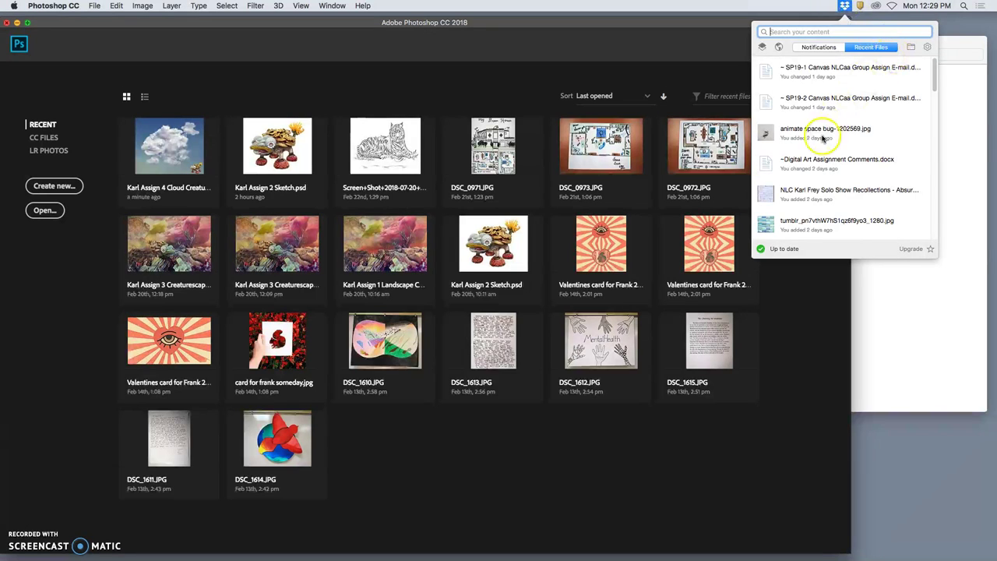
left_click(818, 138)
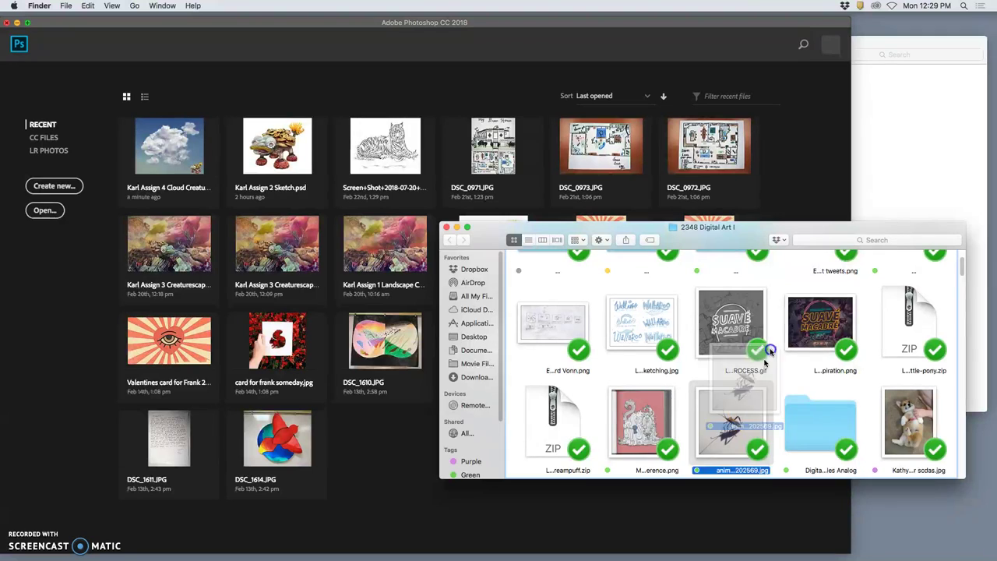
Move the bug photo into Assignment #5 beside the ink smoke gif and open it in Preview.
left_click_drag(798, 315, 921, 128)
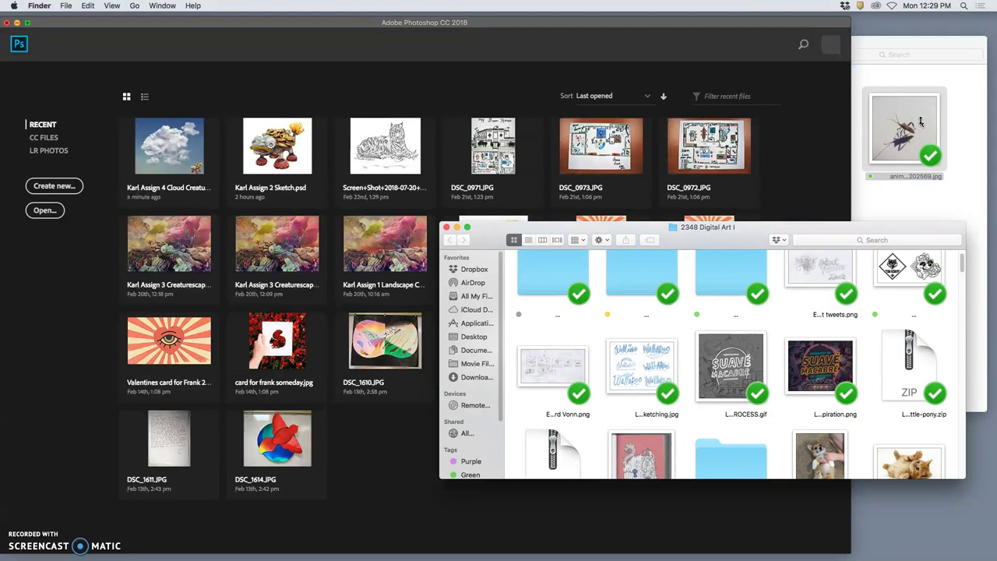
left_click(937, 208)
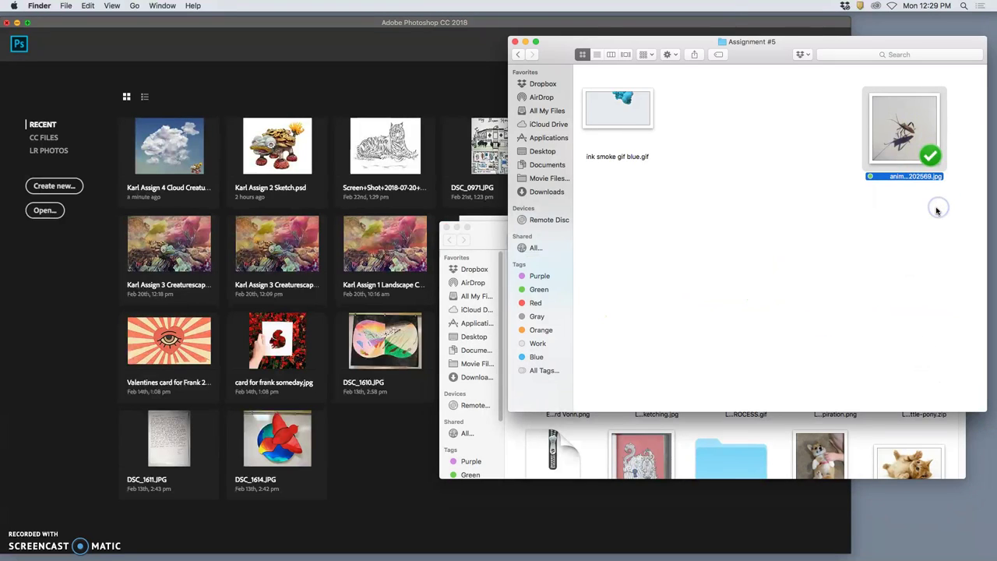
left_click_drag(905, 152, 741, 139)
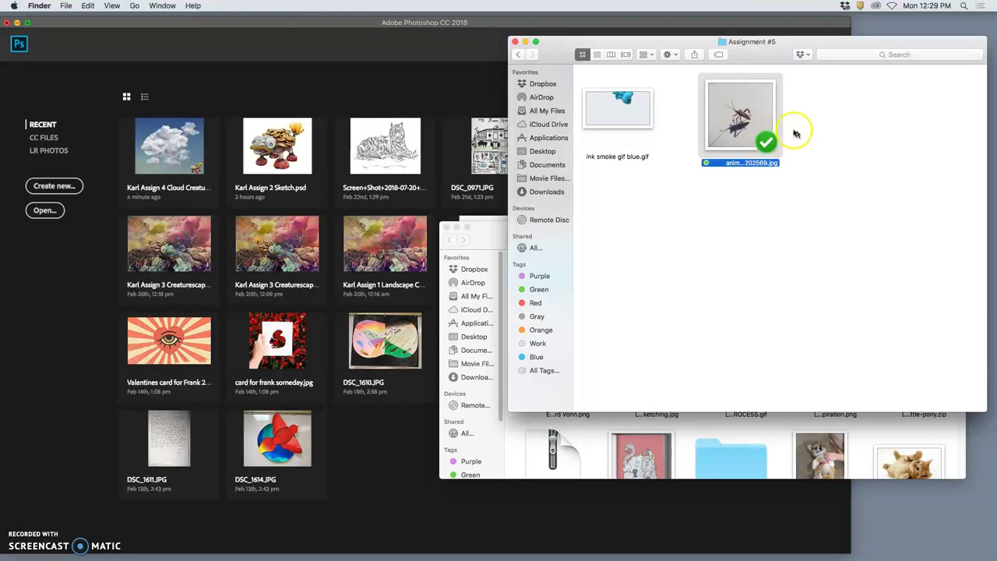
double_click(746, 120)
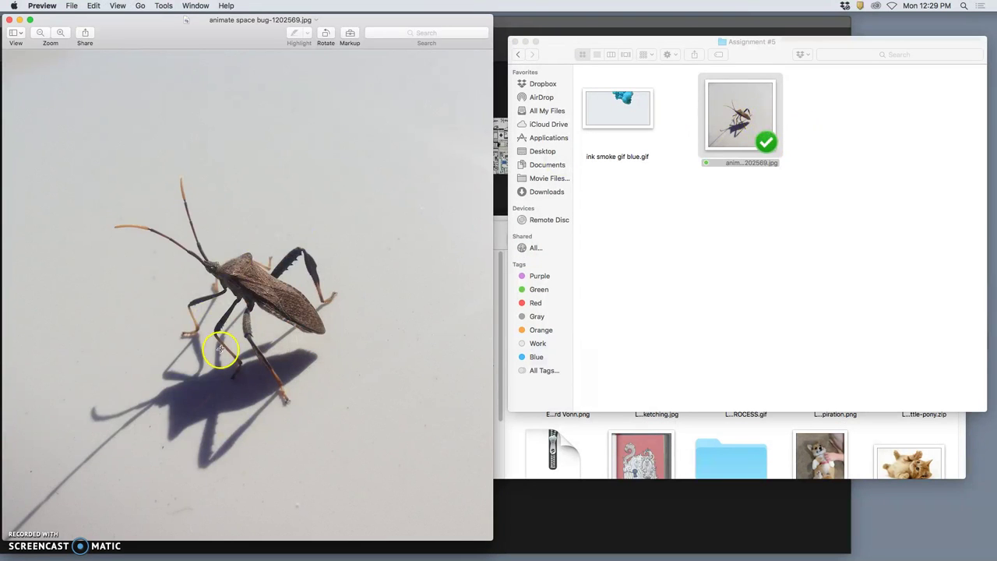
left_click(222, 350)
left_click(269, 212)
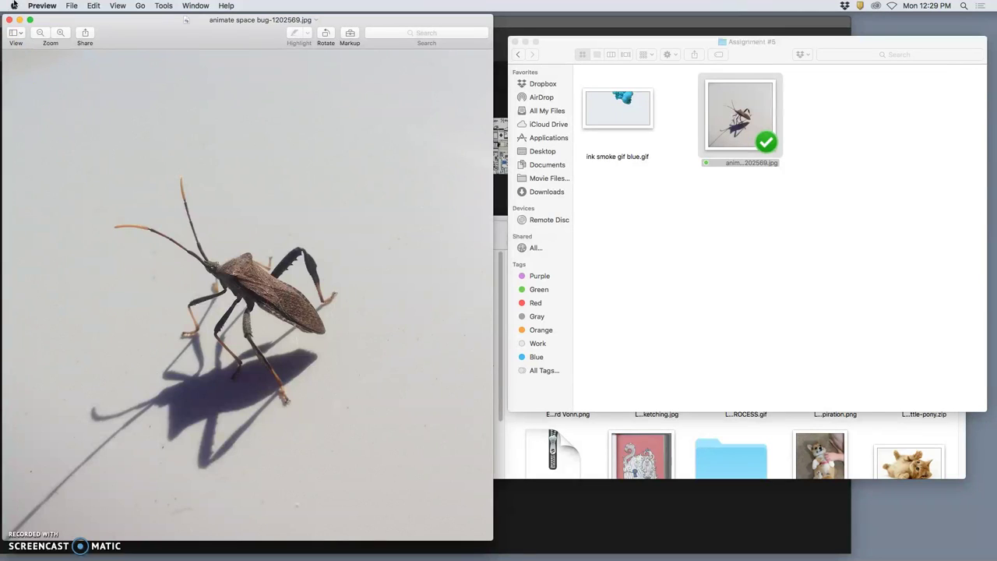
left_click(8, 20)
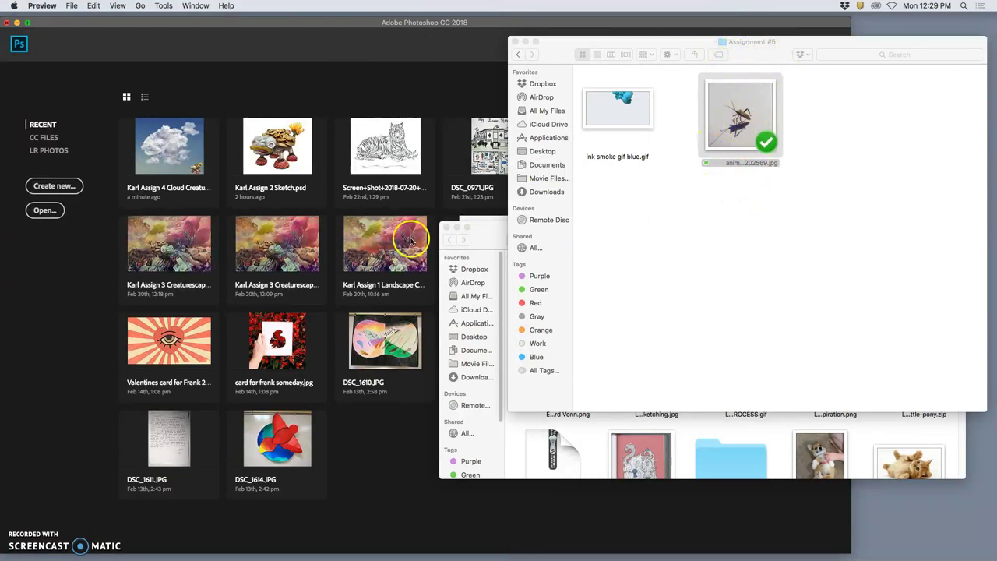
Activate the Photoshop window and choose File > New... to start a new document.
left_click(324, 52)
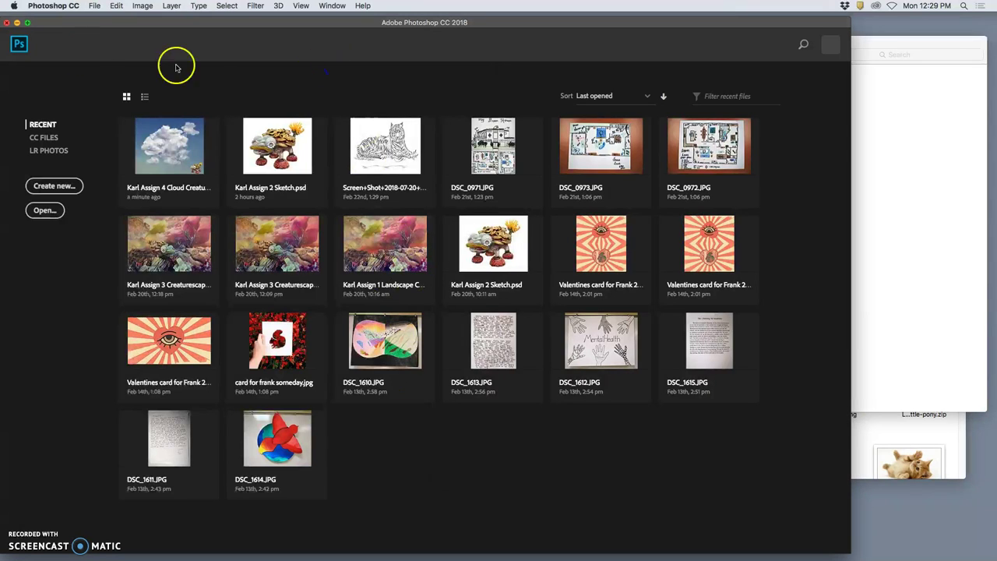
left_click(95, 7)
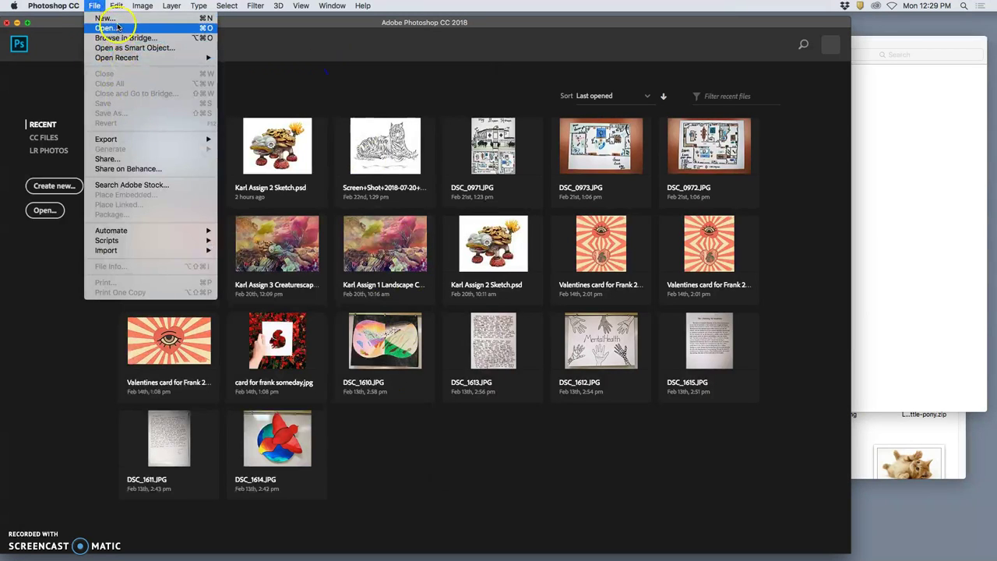
left_click(117, 24)
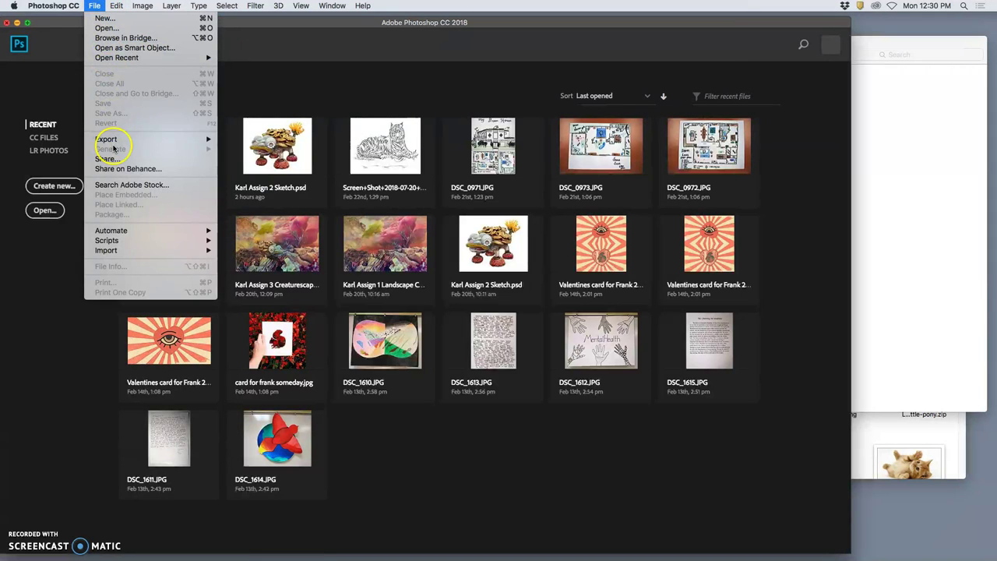
left_click(104, 17)
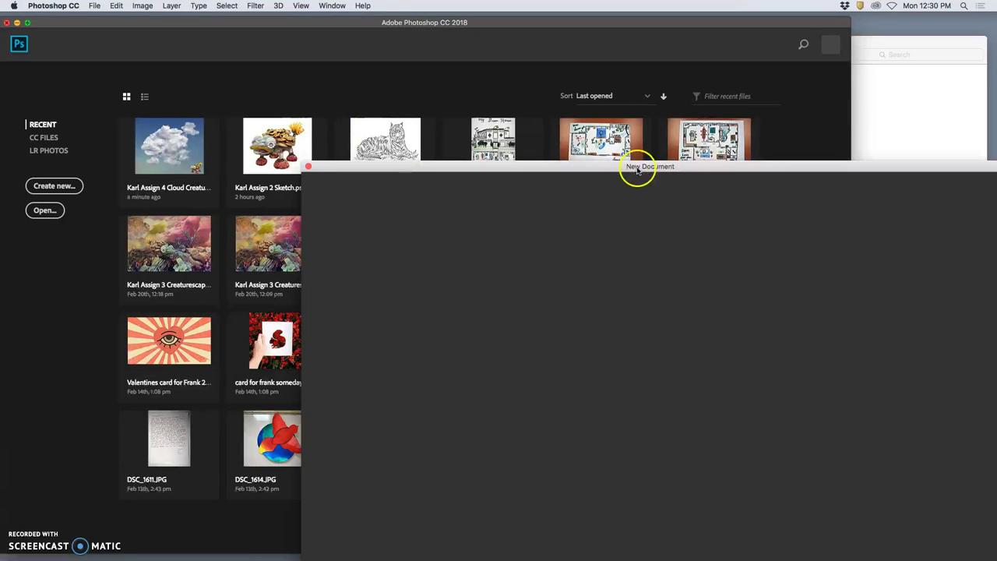
Create Untitled-1 at Width 11 and Height 14 inches, 350 ppi portrait.
left_click_drag(636, 166, 511, 38)
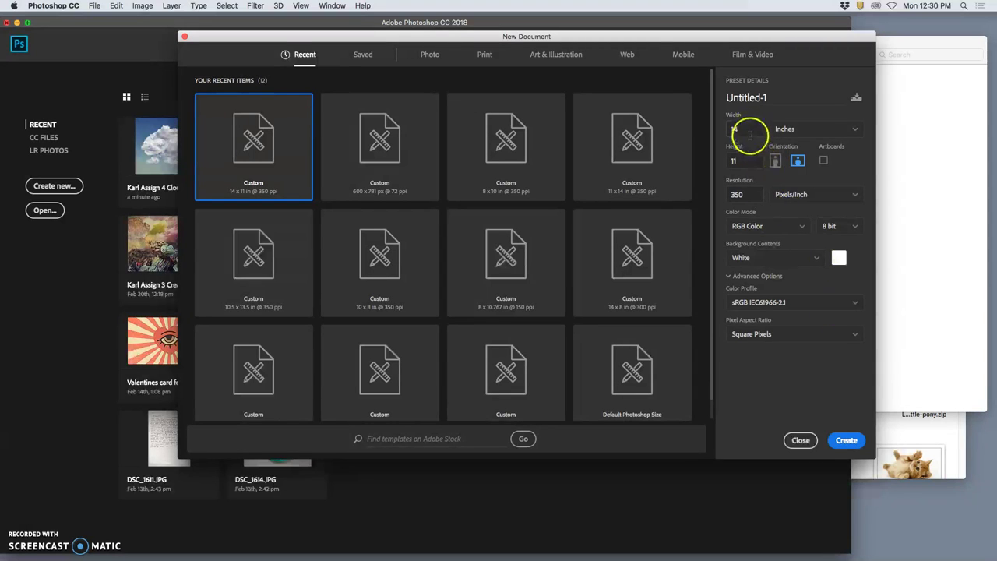
left_click(724, 131)
type("11")
left_click(720, 161)
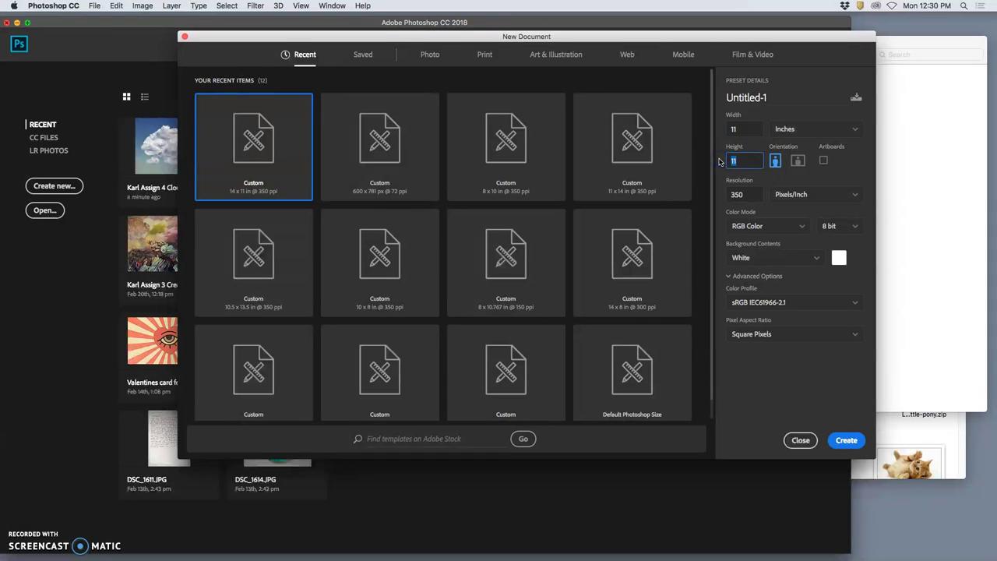
type("14")
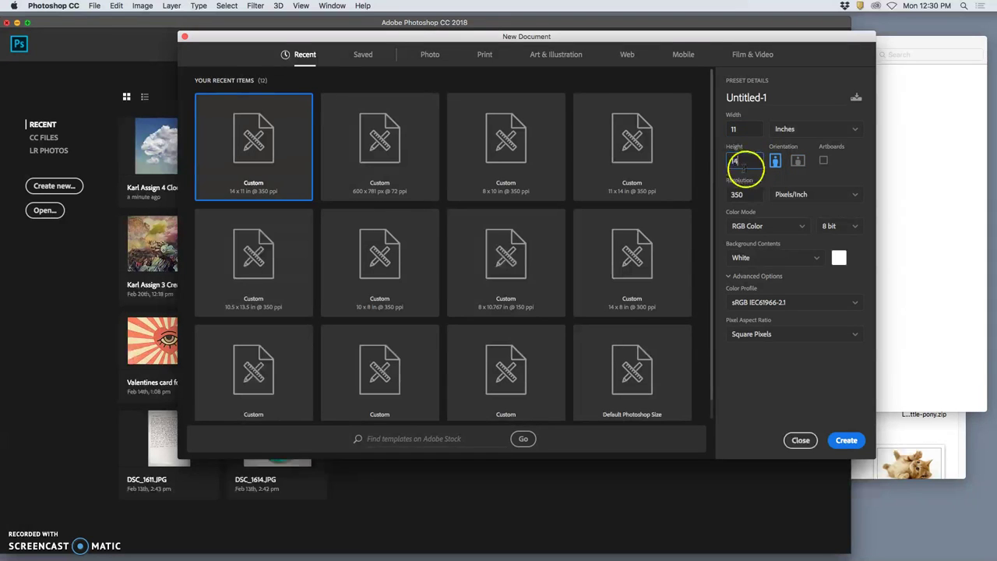
left_click(845, 441)
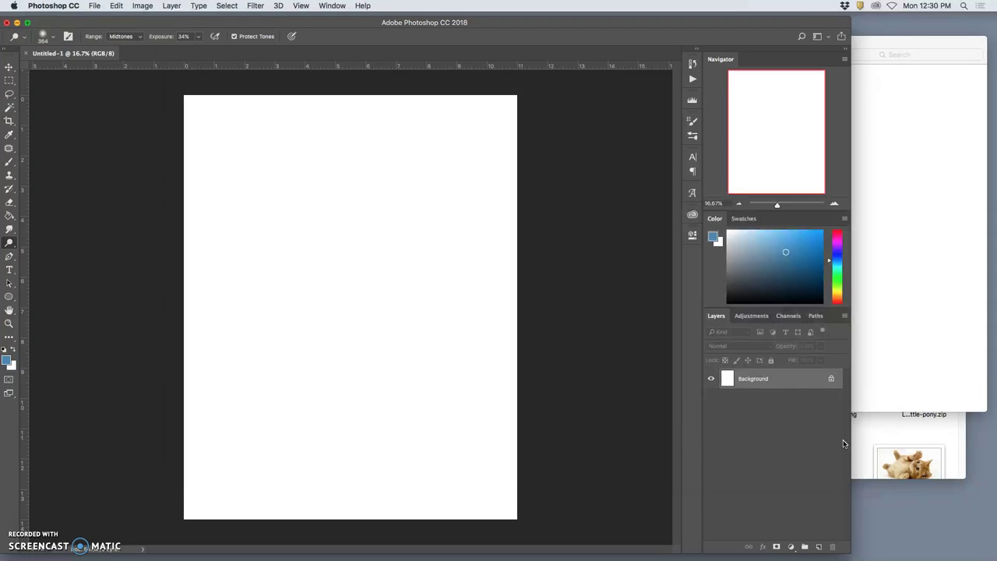
Pick the Brush tool in default black at 68 px and scribble a zigzag down the left edge.
left_click(9, 161)
left_click(6, 350)
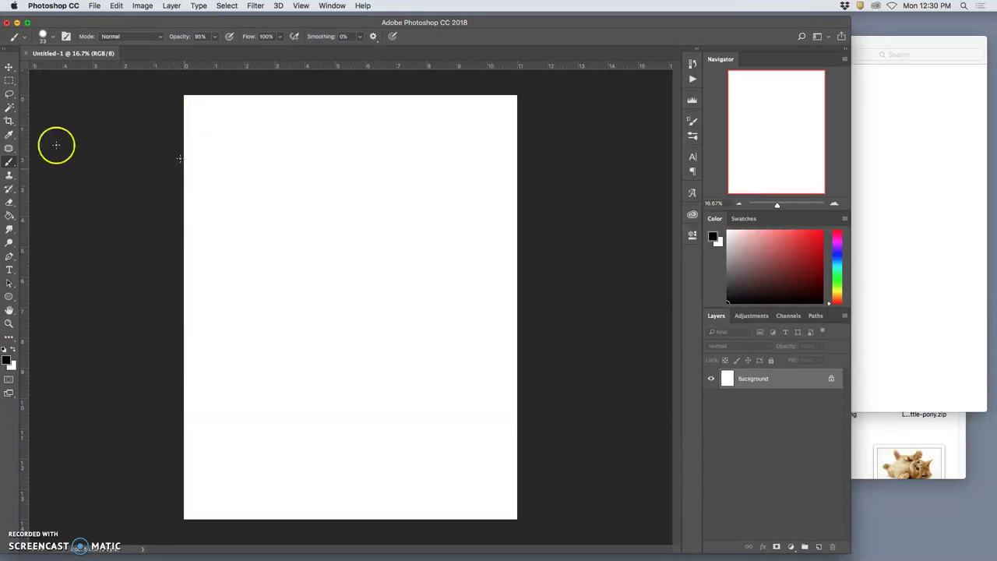
left_click(52, 37)
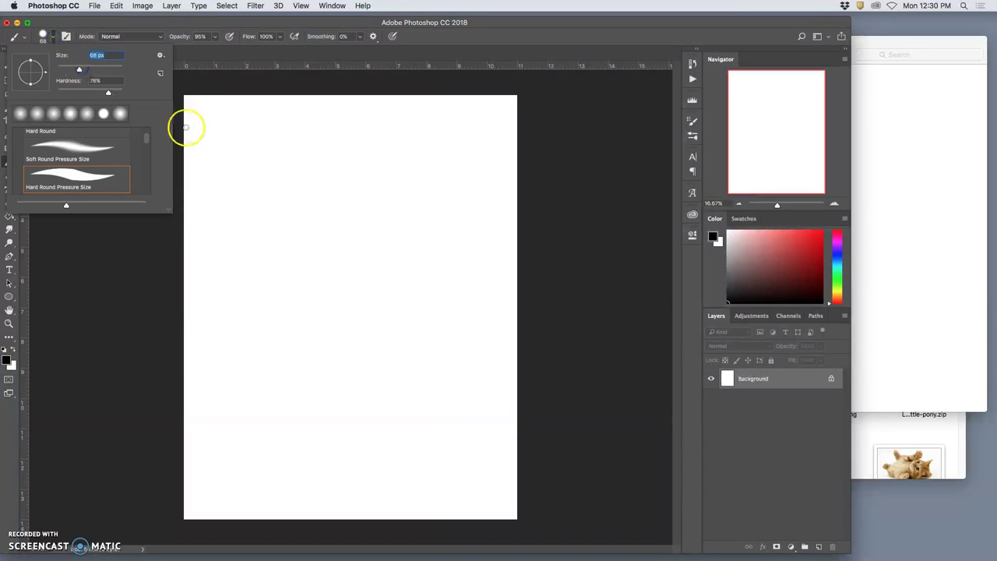
mouse_move(194, 104)
left_mouse_down()
mouse_move(172, 118)
mouse_move(163, 178)
left_mouse_up()
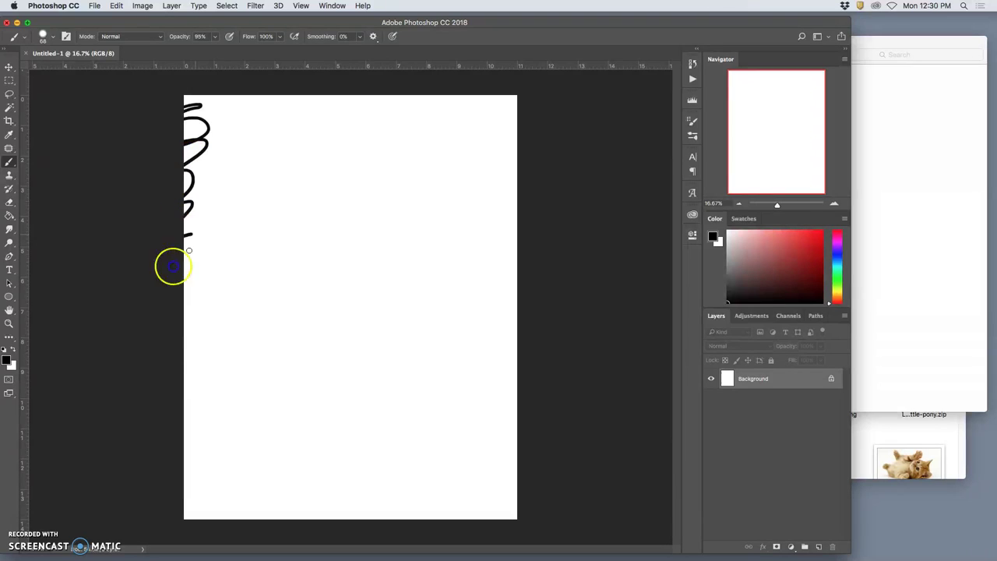
mouse_move(166, 275)
left_mouse_down()
mouse_move(195, 334)
mouse_move(195, 527)
left_mouse_up()
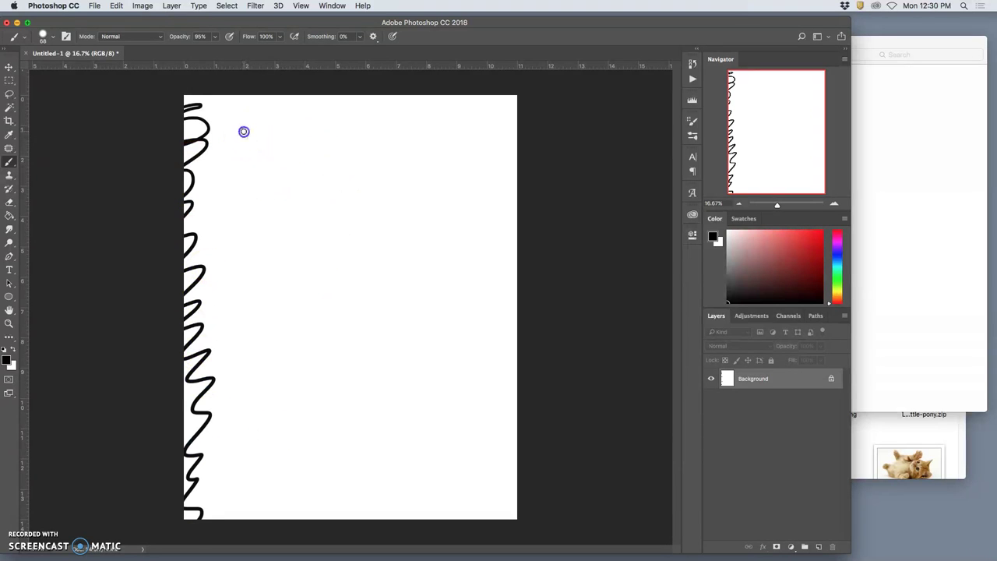
Draw the top row of three hand-drawn panel boxes.
left_click_drag(244, 134, 249, 200)
mouse_move(245, 127)
left_mouse_down()
mouse_move(317, 120)
mouse_move(318, 200)
mouse_move(246, 201)
left_mouse_up()
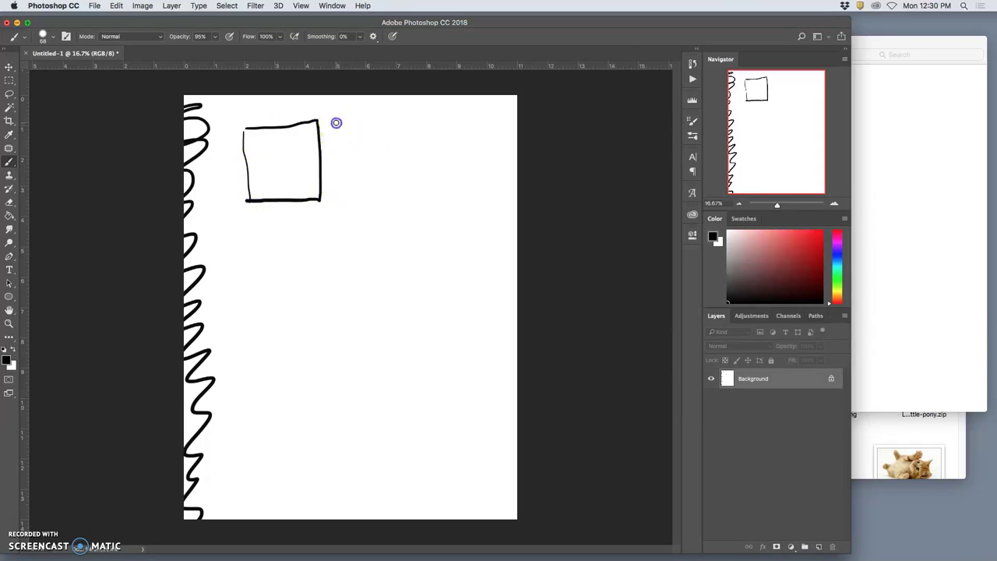
left_click_drag(336, 121, 341, 176)
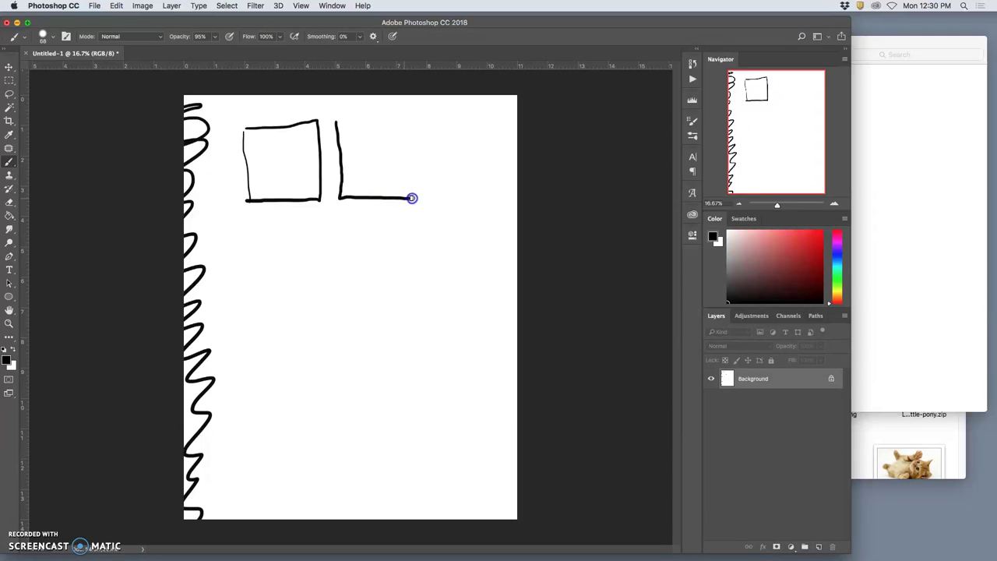
mouse_move(414, 172)
left_mouse_down()
mouse_move(408, 120)
mouse_move(335, 123)
left_mouse_up()
mouse_move(431, 118)
left_mouse_down()
mouse_move(437, 196)
mouse_move(507, 201)
mouse_move(500, 125)
mouse_move(466, 122)
left_mouse_up()
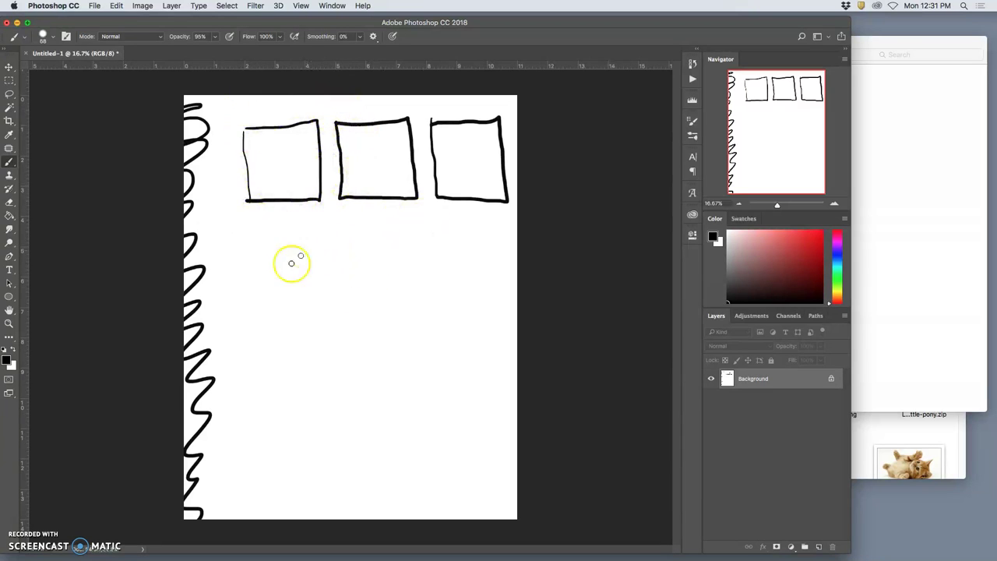
Draw the middle and bottom rows of three panels each, completing the 3x3 grid.
mouse_move(241, 230)
left_mouse_down()
mouse_move(239, 312)
mouse_move(323, 315)
mouse_move(317, 231)
mouse_move(240, 227)
left_mouse_up()
mouse_move(335, 231)
left_mouse_down()
mouse_move(337, 315)
mouse_move(426, 317)
mouse_move(422, 230)
mouse_move(334, 226)
left_mouse_up()
mouse_move(438, 231)
left_mouse_down()
mouse_move(436, 315)
mouse_move(513, 315)
mouse_move(504, 231)
mouse_move(436, 232)
left_mouse_up()
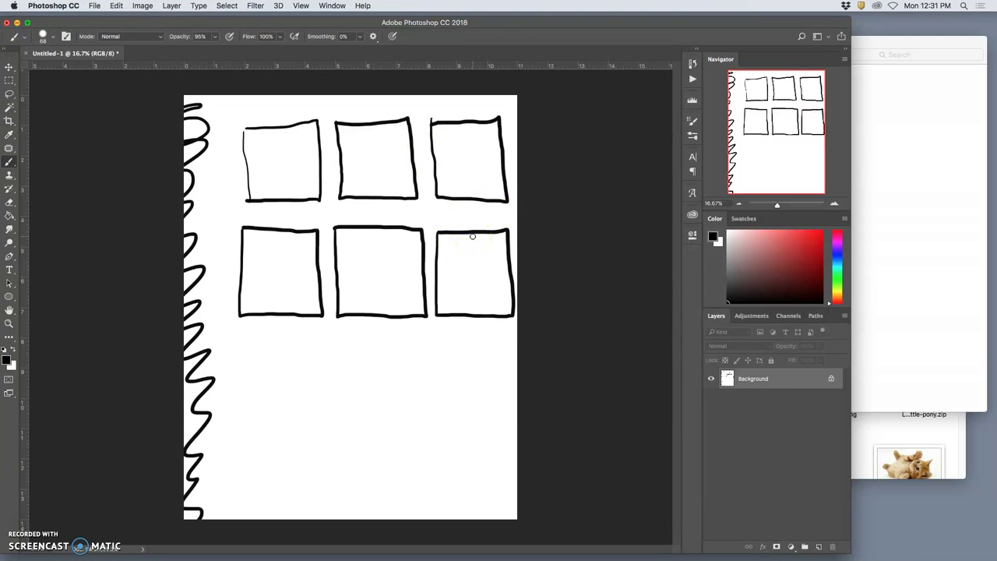
mouse_move(240, 359)
left_mouse_down()
mouse_move(239, 442)
mouse_move(325, 439)
mouse_move(322, 356)
mouse_move(244, 352)
left_mouse_up()
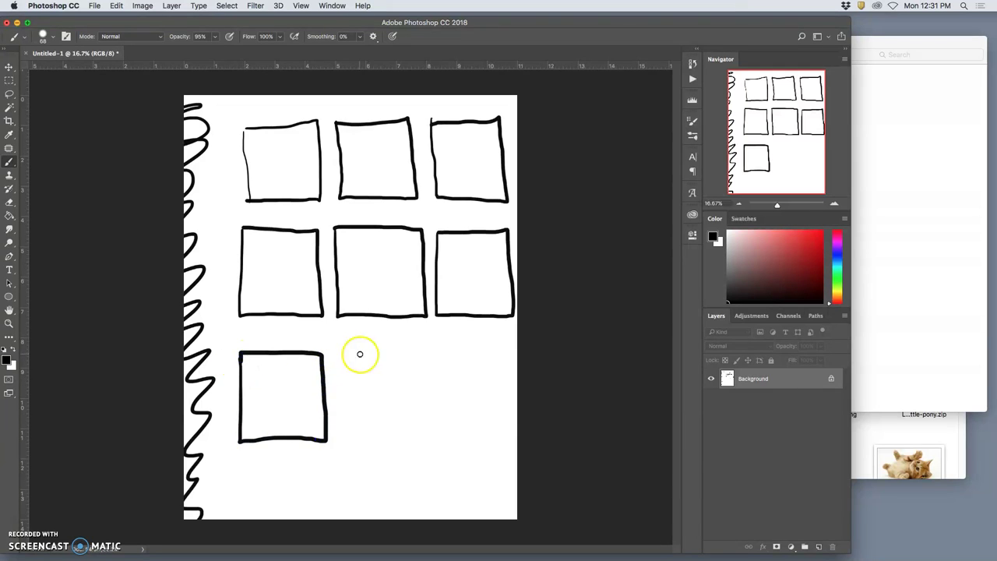
mouse_move(338, 352)
left_mouse_down()
mouse_move(340, 415)
mouse_move(403, 442)
mouse_move(428, 392)
mouse_move(423, 352)
mouse_move(335, 352)
left_mouse_up()
mouse_move(443, 355)
left_mouse_down()
mouse_move(444, 418)
mouse_move(460, 441)
mouse_move(509, 443)
mouse_move(509, 363)
mouse_move(445, 348)
mouse_move(441, 358)
left_mouse_up()
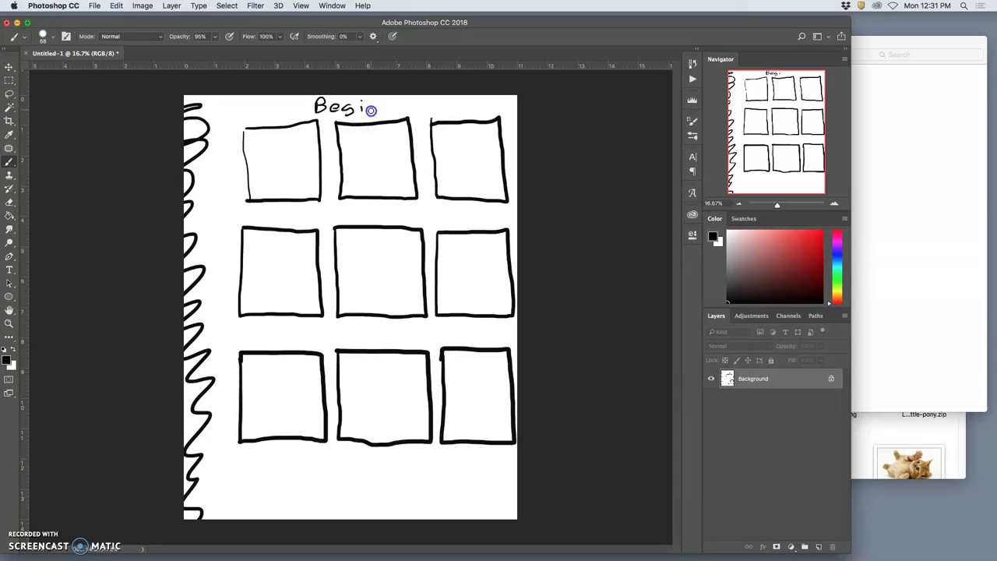
Finish the Begin title and draw the first panel's landscape line labelled est.
left_click_drag(369, 114, 379, 114)
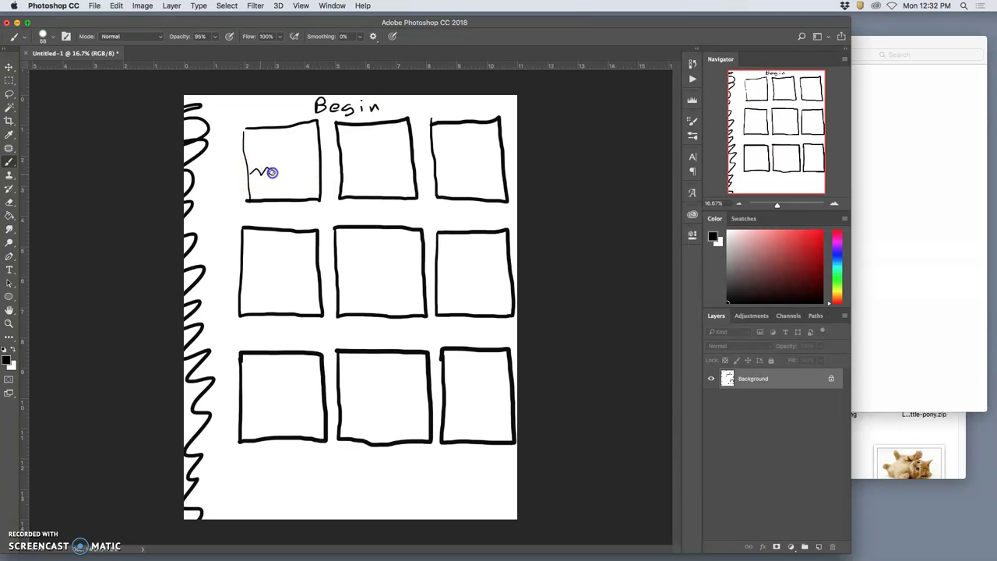
left_click_drag(301, 173, 318, 165)
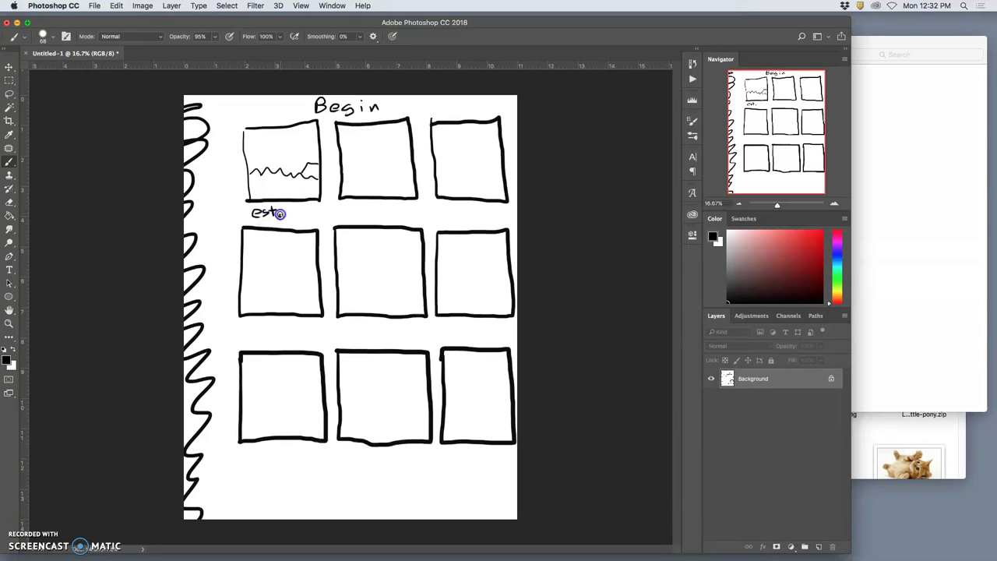
left_click(280, 214)
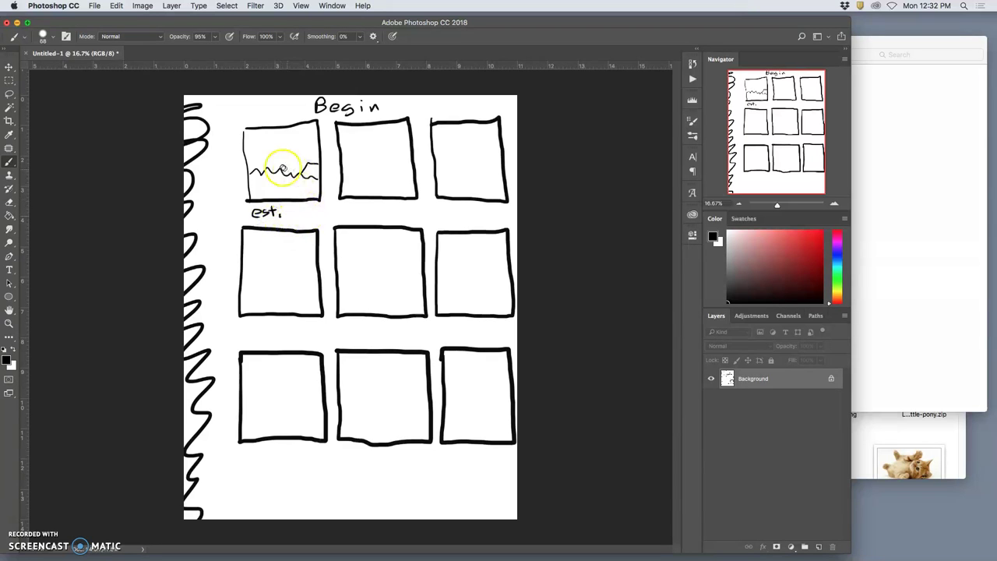
left_click(271, 165)
Add the camo char. side note with a pointer line and sketch clouds in panel one.
mouse_move(299, 171)
left_mouse_down()
mouse_move(249, 169)
mouse_move(228, 184)
mouse_move(233, 169)
left_mouse_up()
left_click_drag(205, 206, 241, 188)
left_click(243, 191)
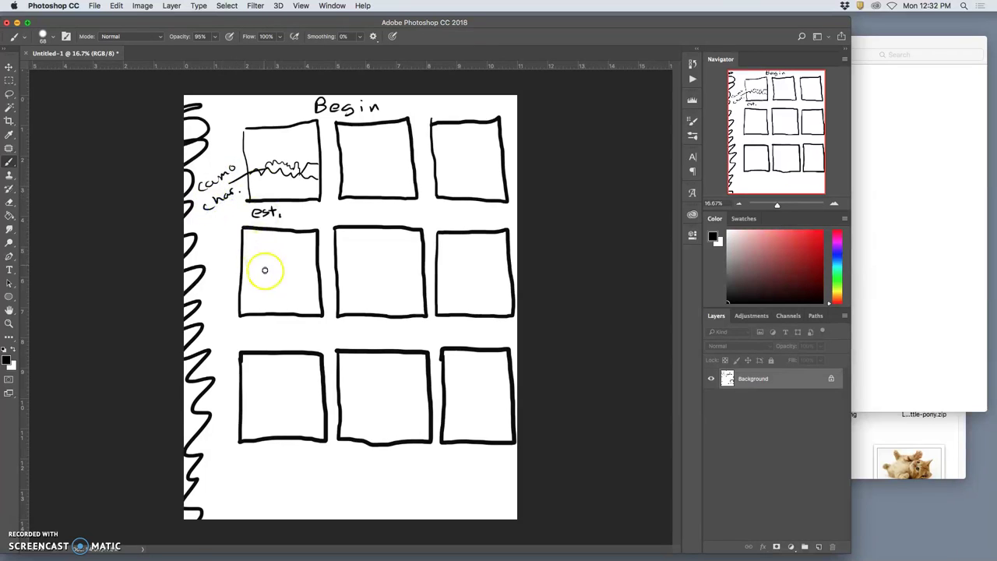
left_click(260, 136)
mouse_move(272, 133)
left_mouse_down()
mouse_move(251, 141)
mouse_move(265, 150)
mouse_move(311, 145)
left_mouse_up()
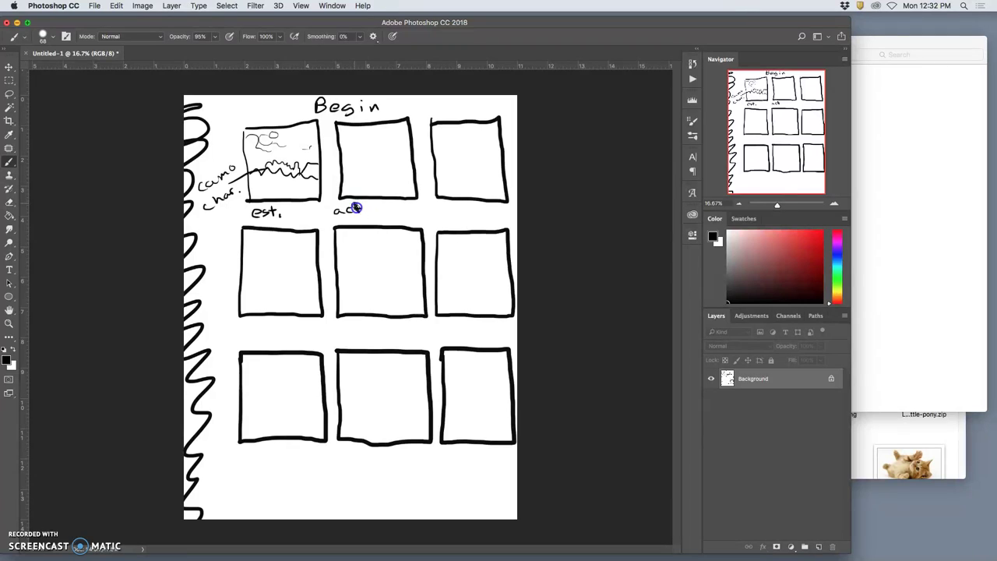
Write the act. int label under the second panel.
left_click(356, 263)
left_click(378, 212)
left_click_drag(388, 207, 433, 219)
left_click(406, 211)
Write bug and sketch hills, the bug figure and a cloud inside the second panel.
mouse_move(346, 173)
left_mouse_down()
mouse_move(372, 172)
mouse_move(367, 163)
mouse_move(388, 170)
left_mouse_up()
left_click(372, 165)
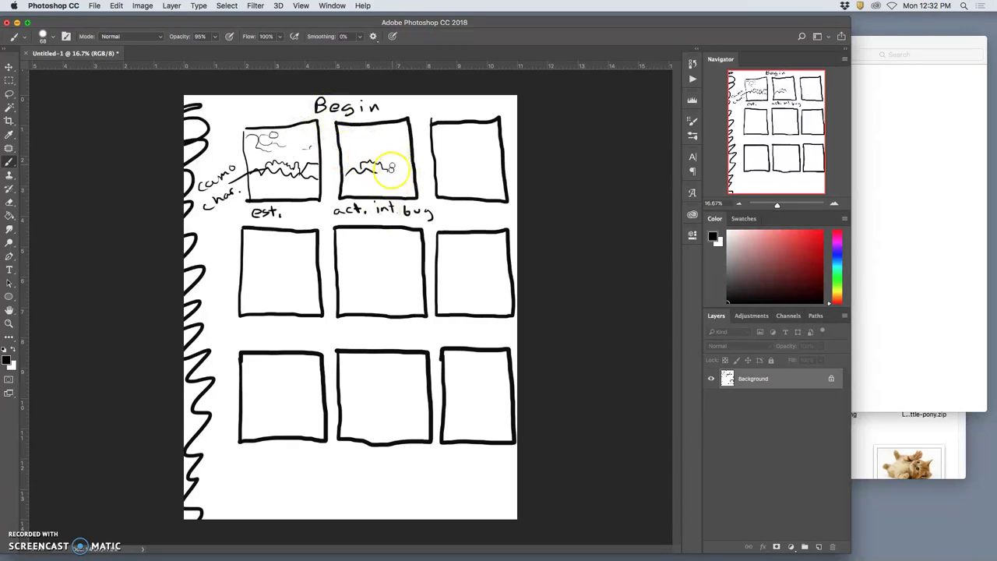
left_click(400, 184)
left_click_drag(403, 187, 420, 184)
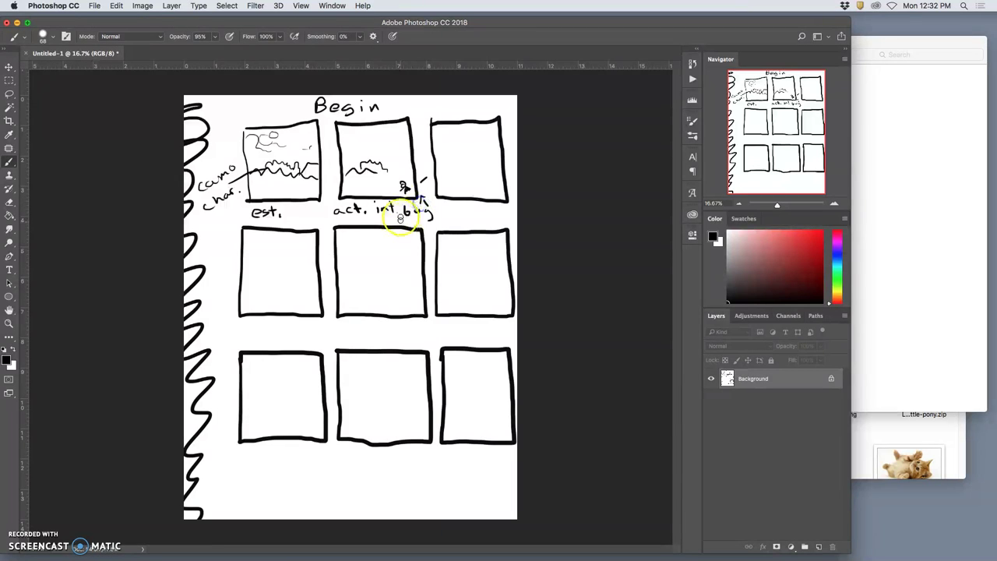
left_click_drag(387, 165, 407, 171)
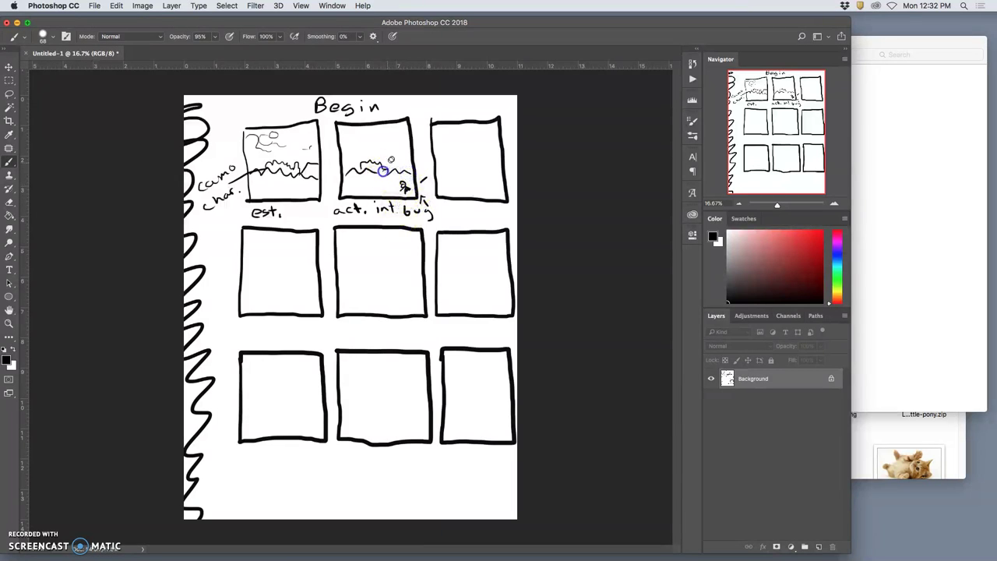
mouse_move(339, 137)
left_mouse_down()
mouse_move(394, 156)
mouse_move(405, 149)
mouse_move(410, 164)
left_mouse_up()
mouse_move(388, 184)
left_mouse_down()
mouse_move(363, 189)
mouse_move(377, 171)
left_mouse_up()
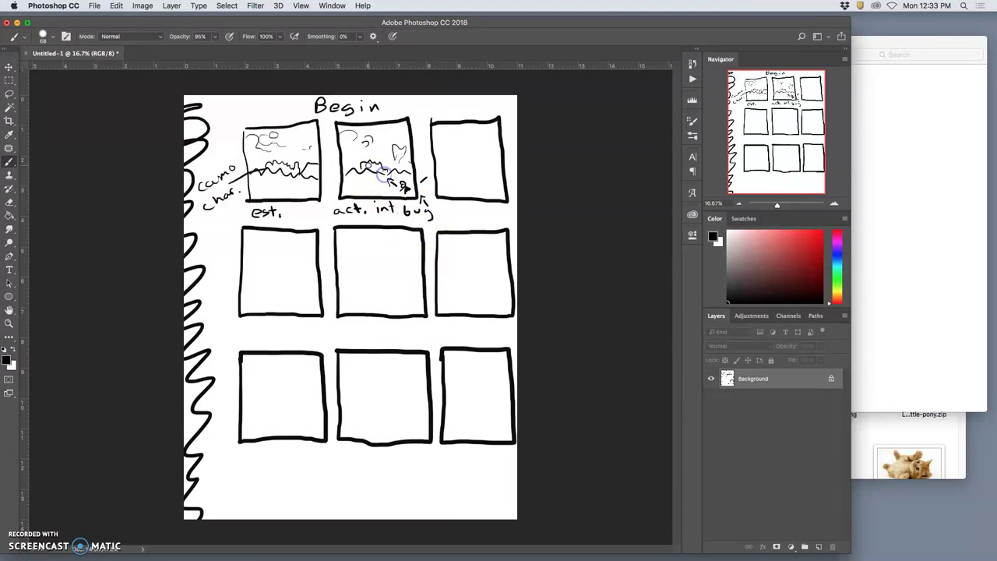
Sketch the character strokes and the hill line in the third panel.
left_click(471, 173)
left_click_drag(471, 173, 477, 180)
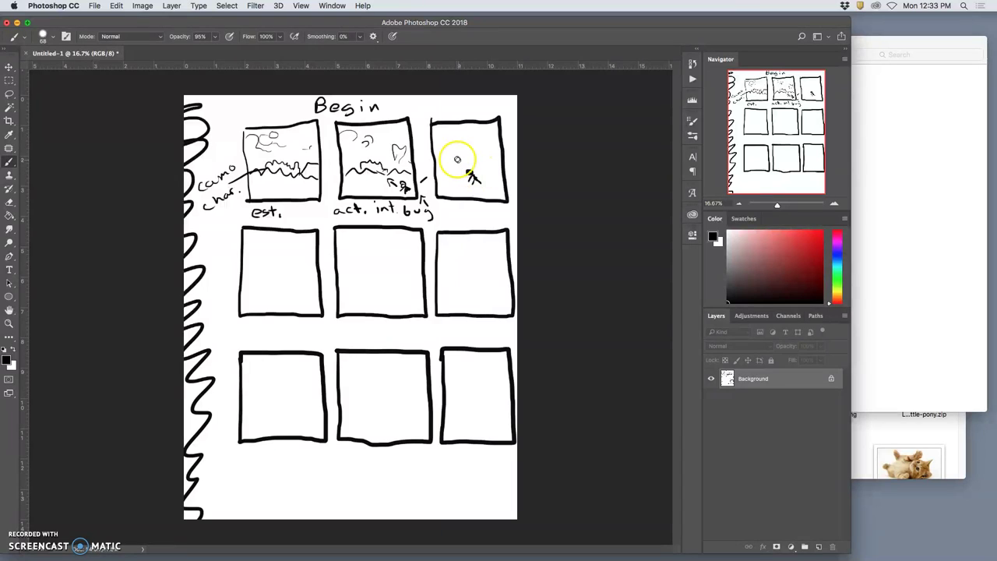
mouse_move(445, 160)
left_mouse_down()
mouse_move(452, 151)
mouse_move(480, 159)
mouse_move(471, 163)
mouse_move(485, 155)
left_mouse_up()
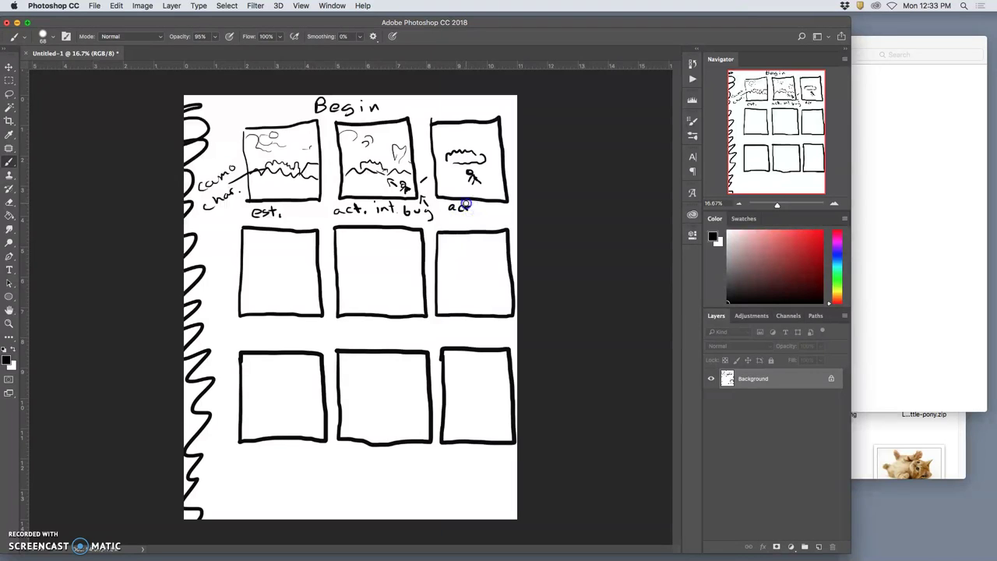
Label the third panel act. char. pops up and add the cloud and upward arrow.
mouse_move(464, 204)
left_mouse_down()
mouse_move(460, 172)
mouse_move(472, 206)
left_mouse_up()
left_click(473, 207)
left_click_drag(451, 217, 450, 223)
left_click(477, 219)
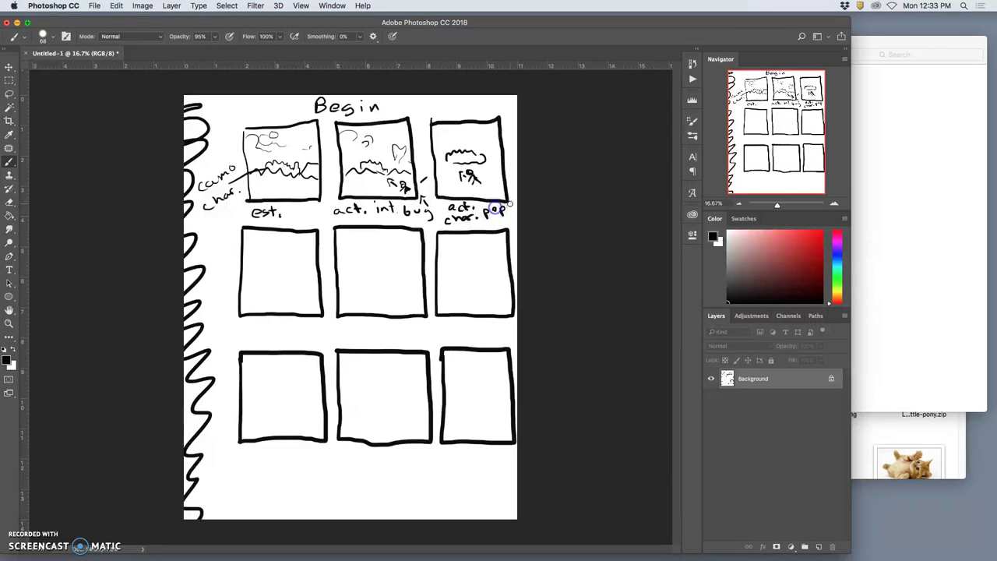
left_click(494, 218)
mouse_move(457, 160)
left_mouse_down()
mouse_move(438, 167)
mouse_move(463, 134)
mouse_move(485, 159)
mouse_move(448, 134)
left_mouse_up()
left_click(463, 147)
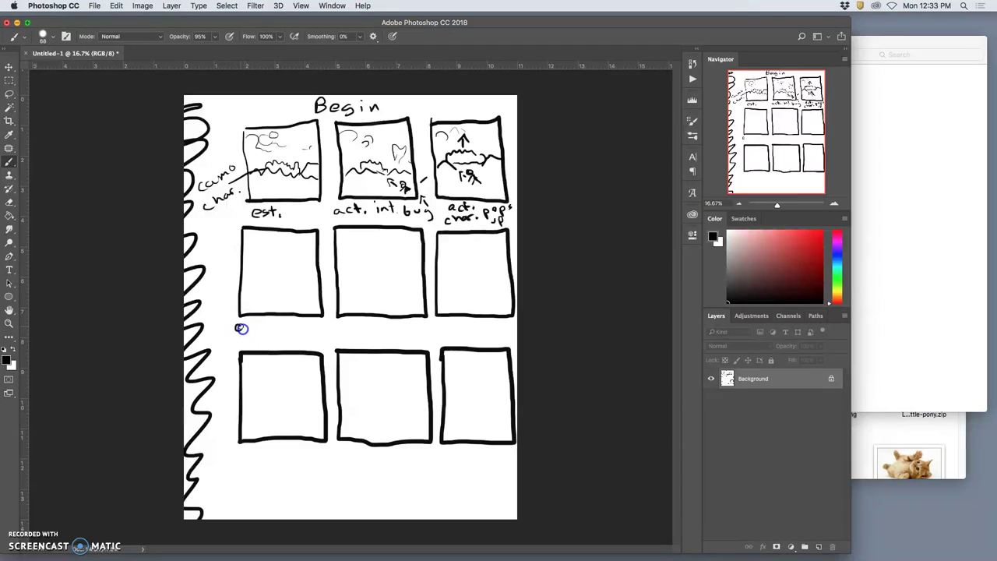
Write char. act. Clicks tongue under the fourth panel and sketch the tongue squiggle inside.
left_click_drag(250, 325, 304, 330)
left_click_drag(238, 336, 273, 344)
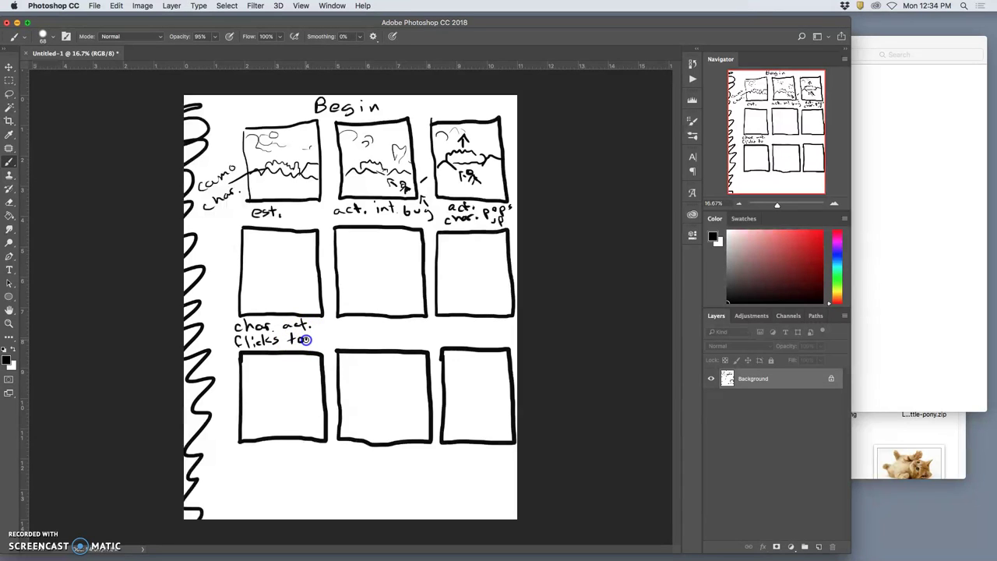
left_click_drag(310, 340, 336, 333)
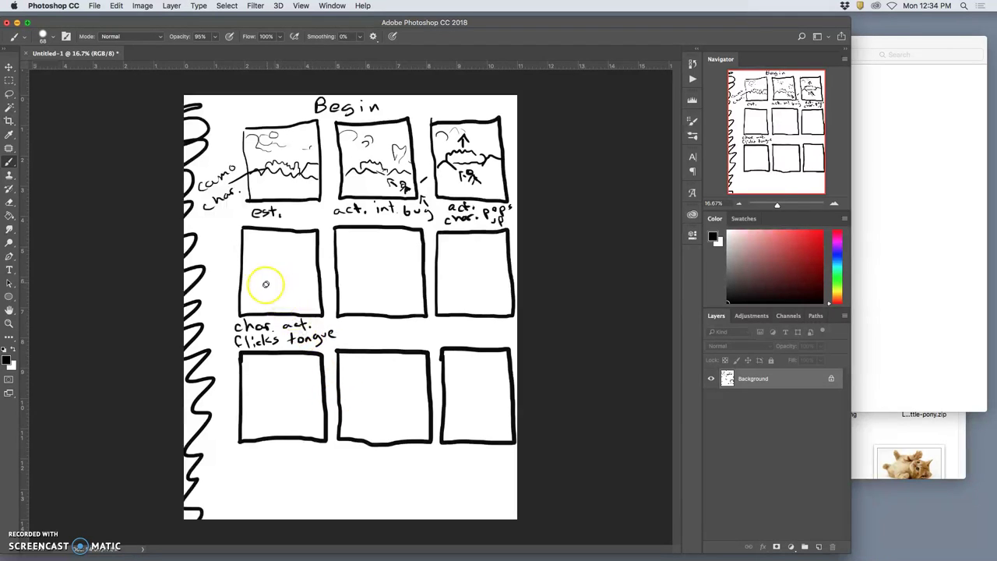
mouse_move(257, 272)
left_mouse_down()
mouse_move(281, 267)
mouse_move(268, 277)
mouse_move(297, 286)
left_mouse_up()
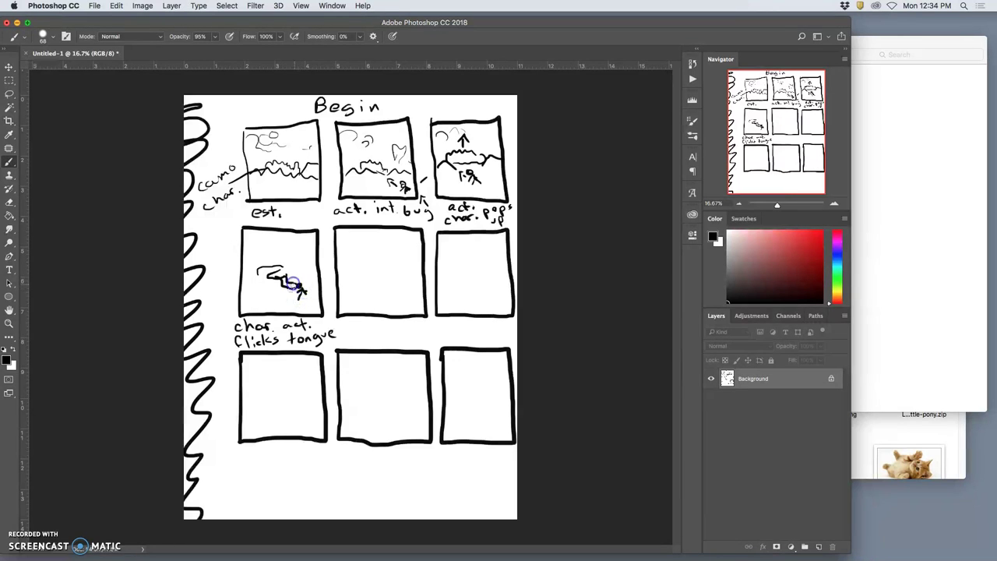
mouse_move(296, 282)
left_mouse_down()
mouse_move(281, 285)
mouse_move(296, 290)
left_mouse_up()
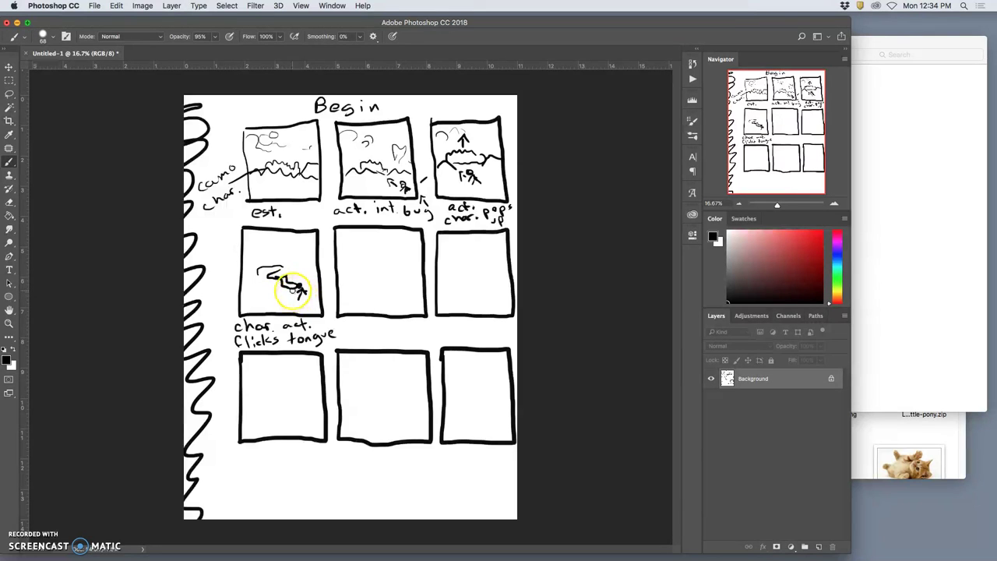